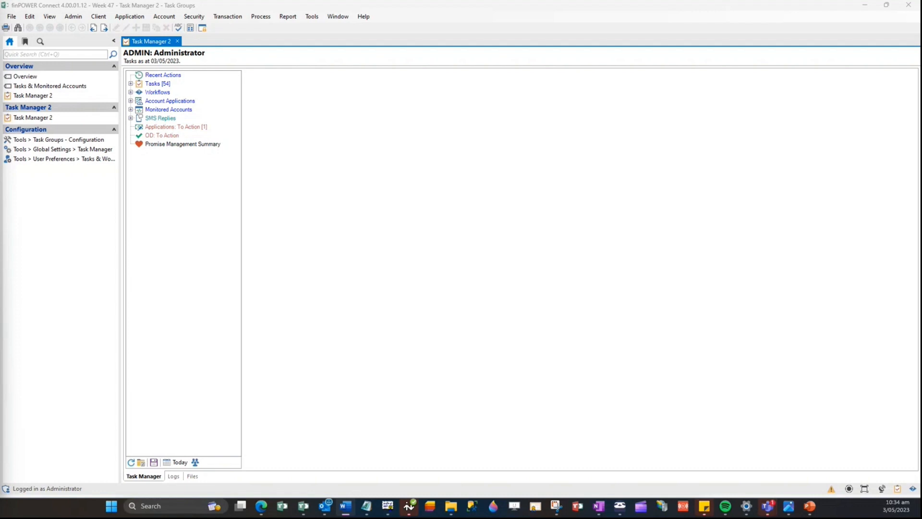
- Delegate the first Broken Promise task in the Log folder under Tasks to the fifth user in the user lookup
click(131, 84)
click(162, 84)
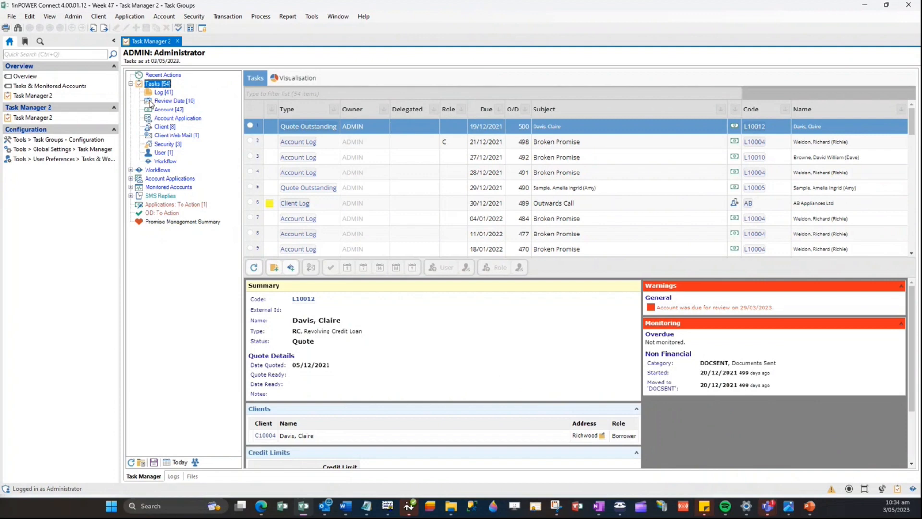
click(160, 93)
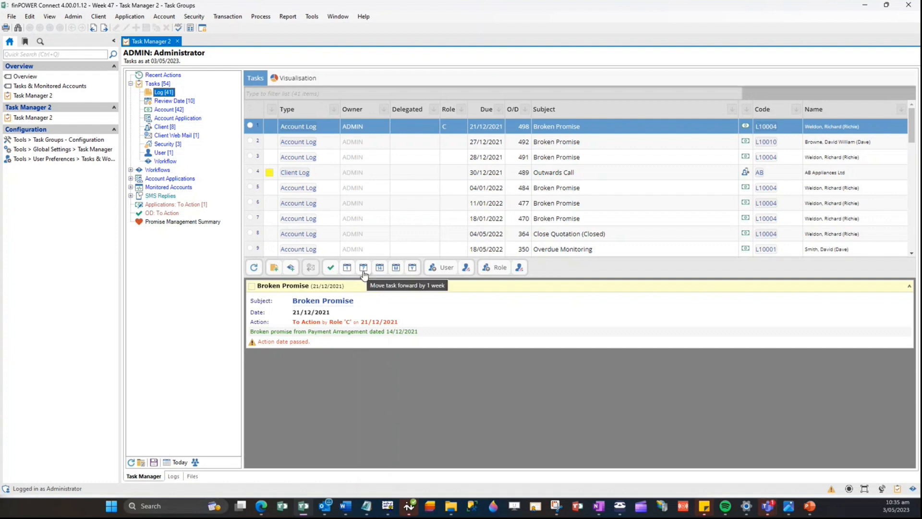
click(442, 271)
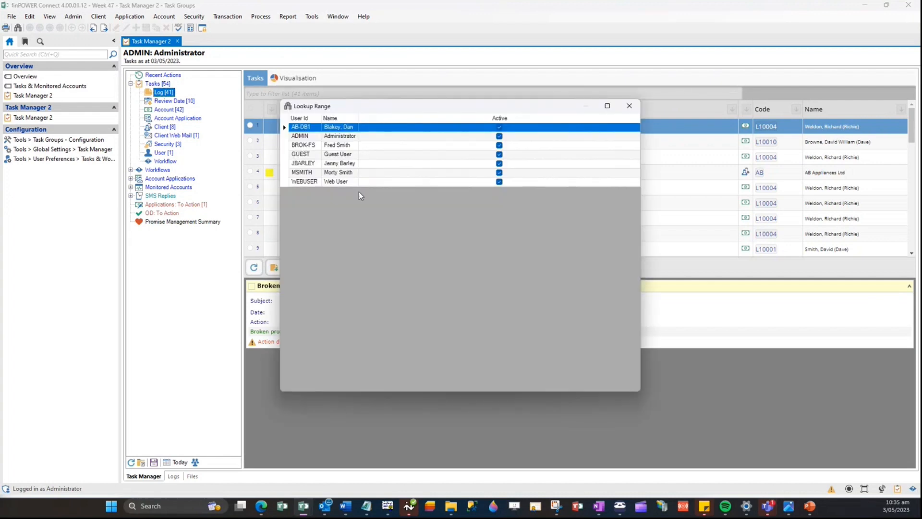
click(331, 164)
double_click(331, 165)
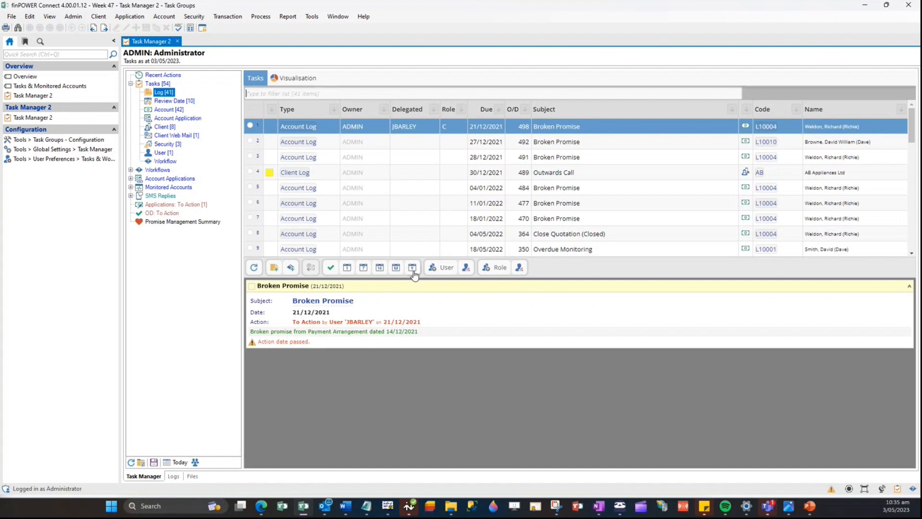
- Assign the second Broken Promise task in the Log list, due 27/12/2021, to role C
click(423, 144)
click(493, 270)
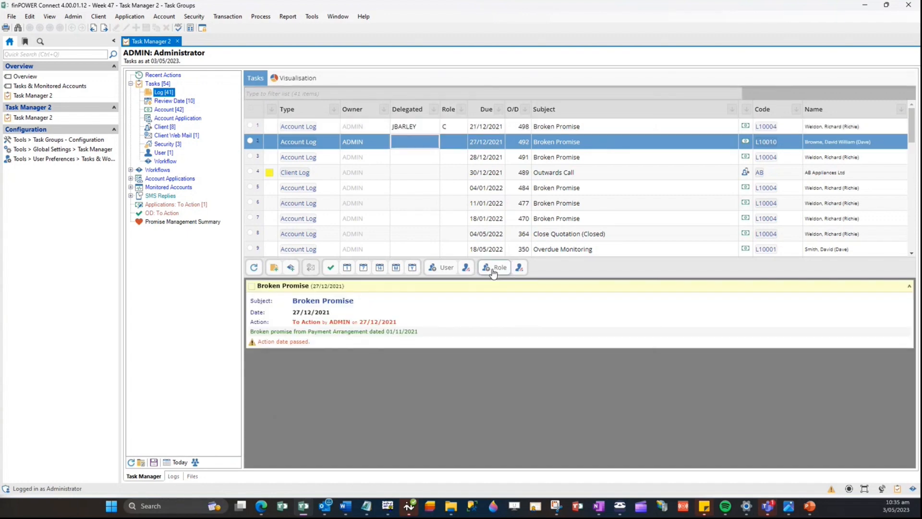
double_click(320, 136)
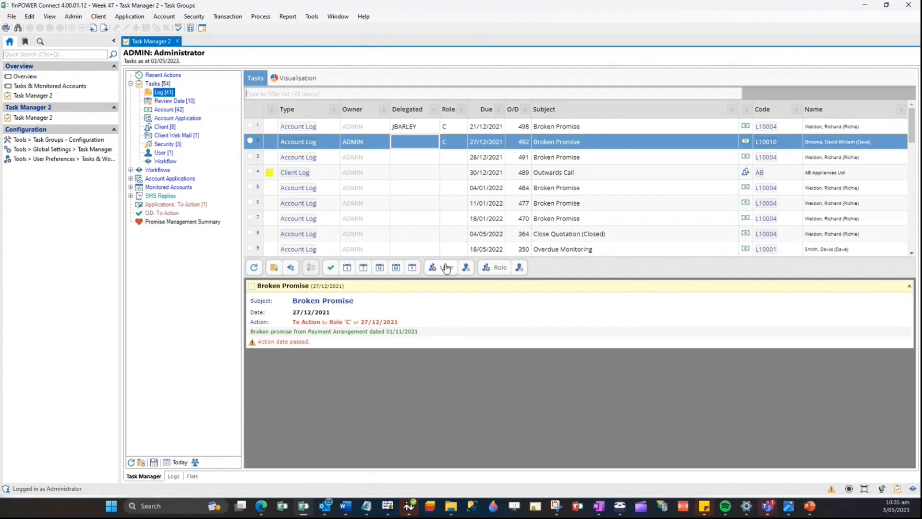
- Look through the Review Date tasks and check the review date in the first account's General details, returning to Task Manager
click(172, 101)
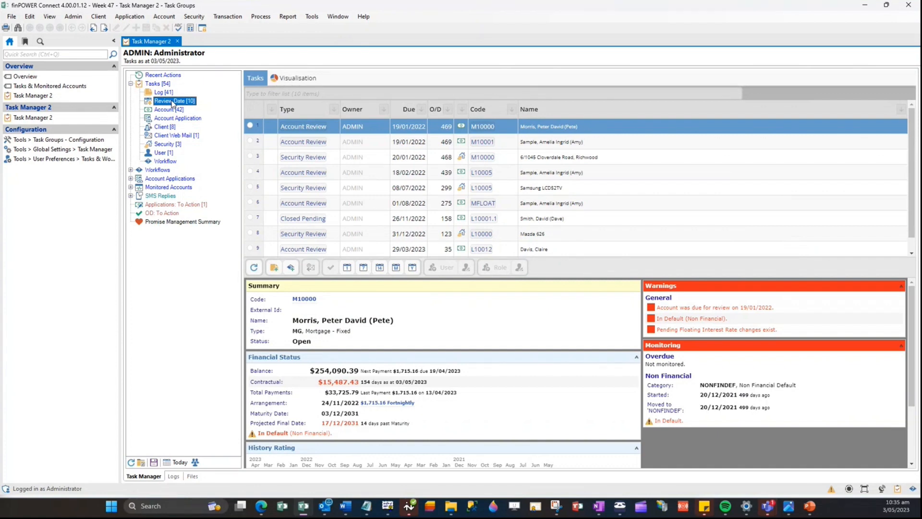
scroll(429, 202, down, 1)
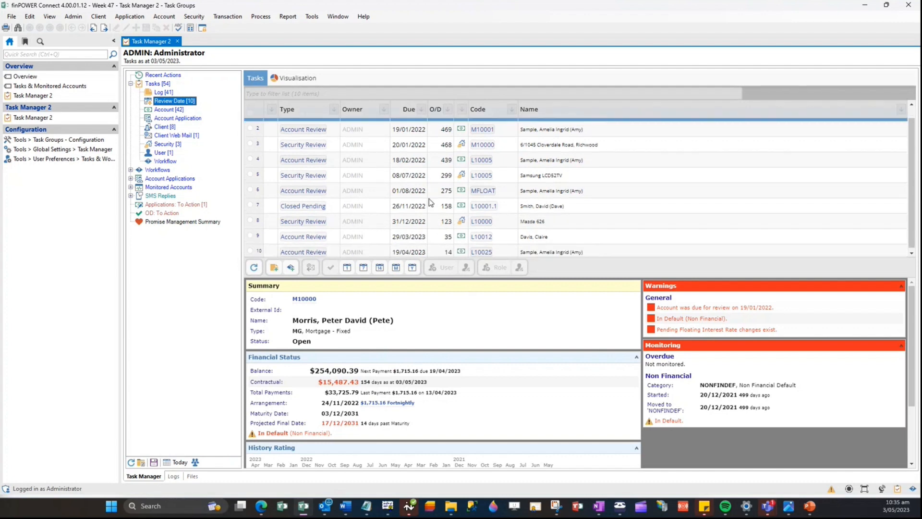
scroll(431, 202, up, 1)
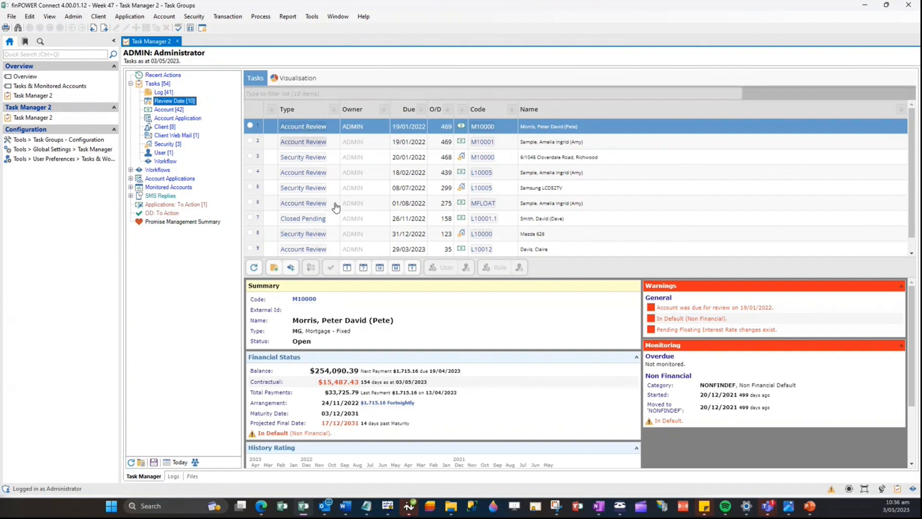
click(300, 299)
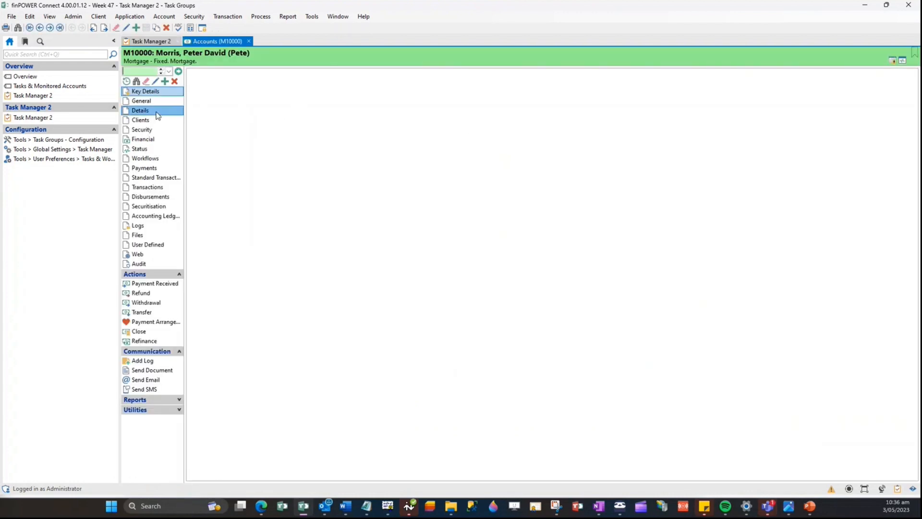
click(142, 101)
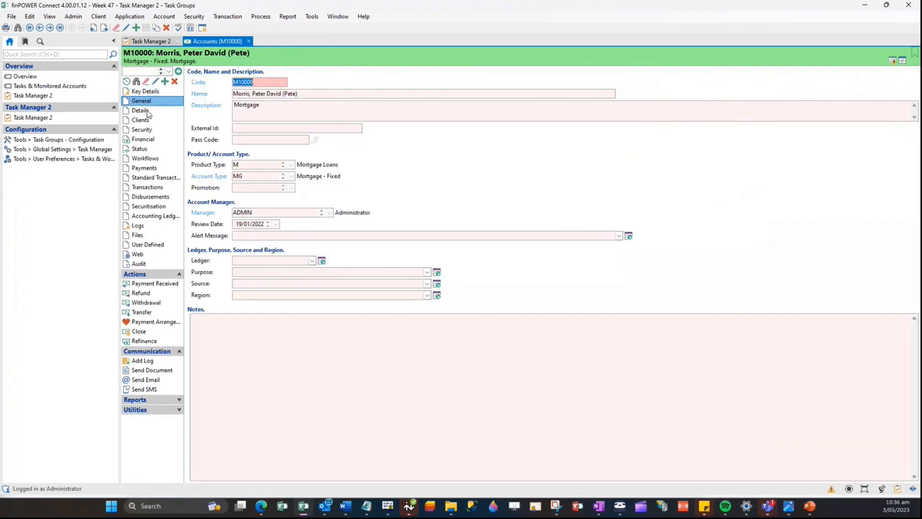
click(245, 224)
click(149, 41)
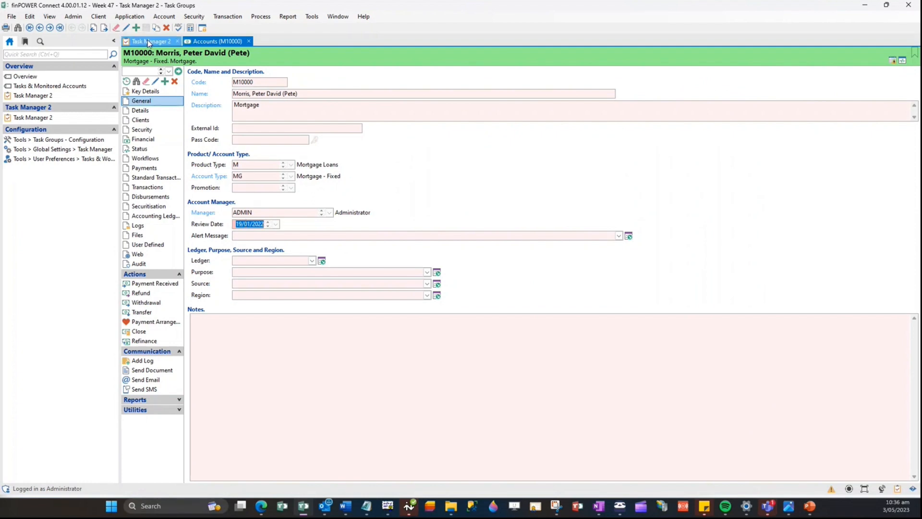
key(alt+Tab)
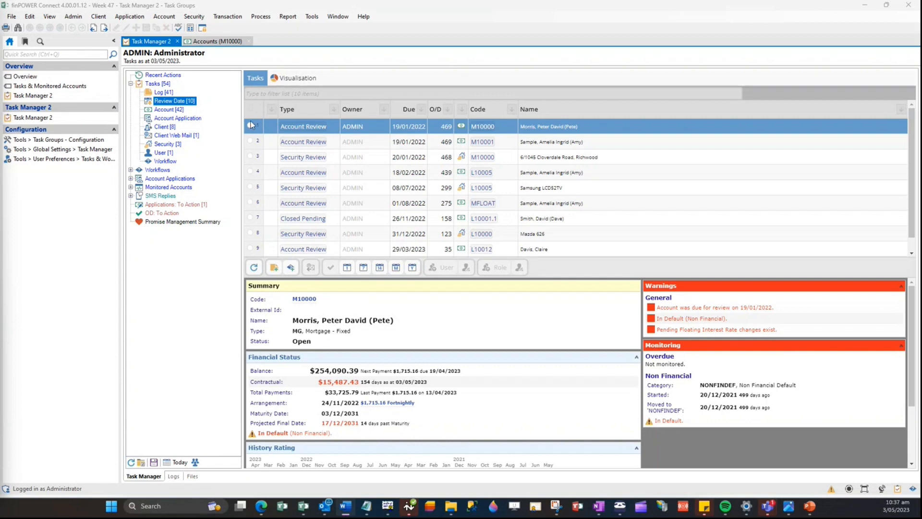
- Open the first Broken Promise account log from the Log tasks, inspect its action details and close it
click(164, 93)
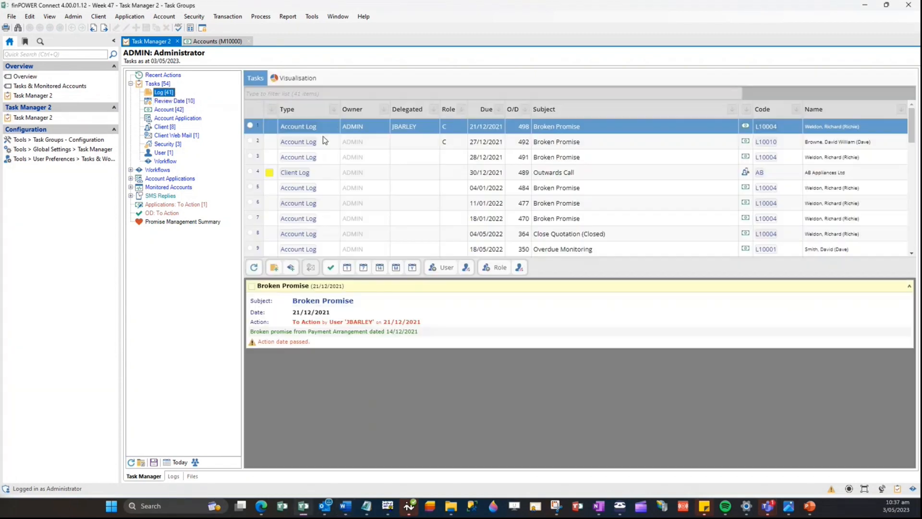
double_click(289, 127)
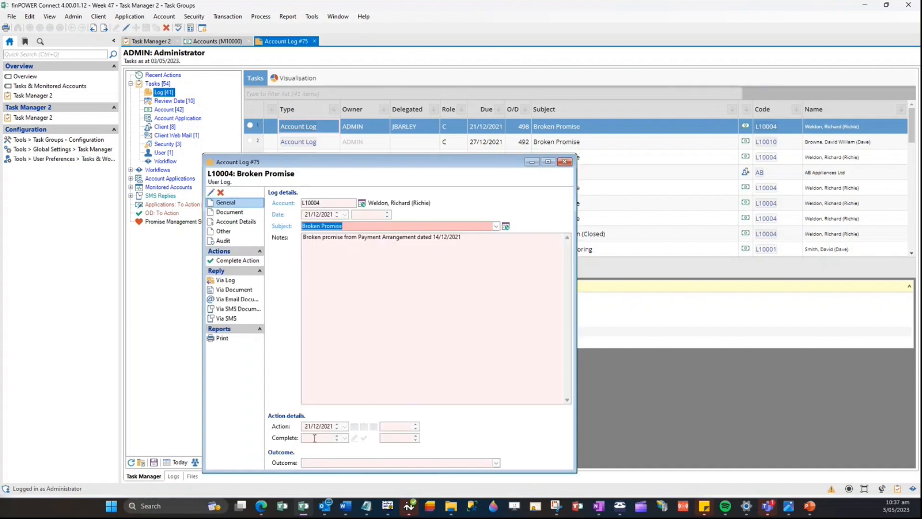
click(565, 162)
- Review the tasks in the Review Date, Account, Account Application, Client, Client Web Mail, Security and User folders
click(176, 101)
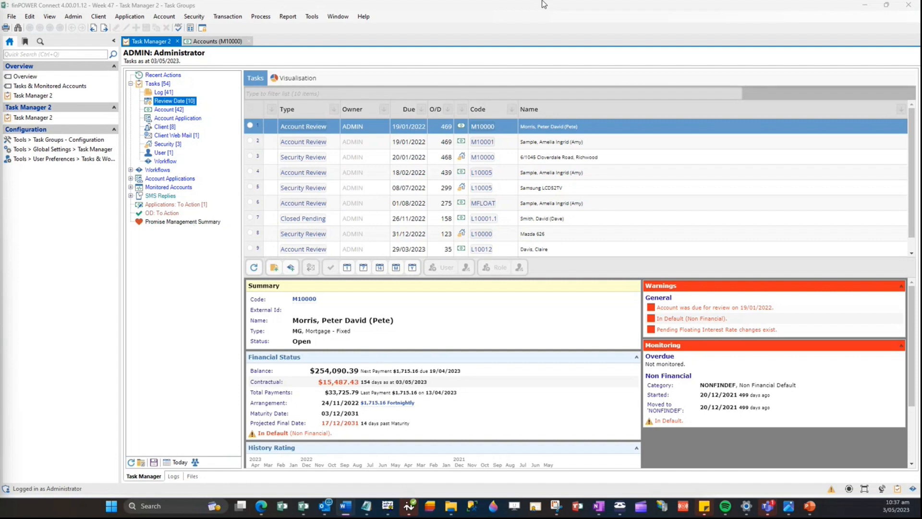
click(163, 111)
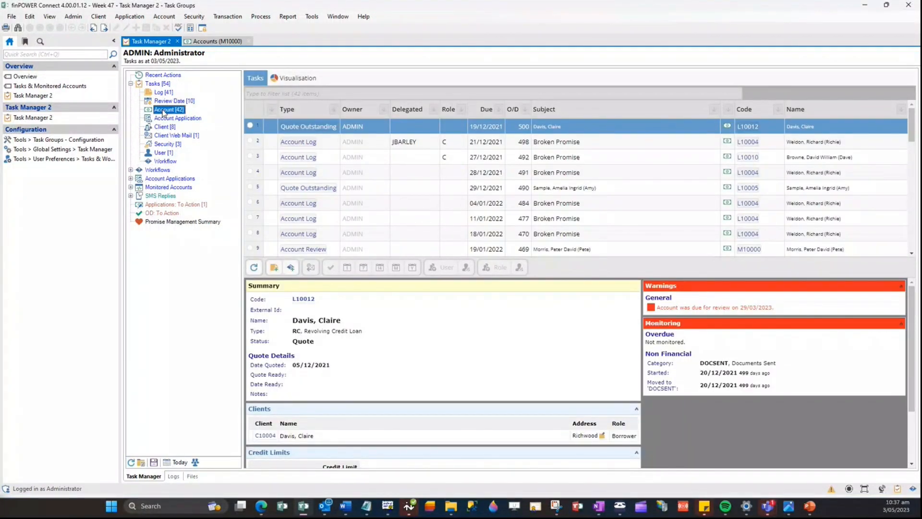
click(168, 118)
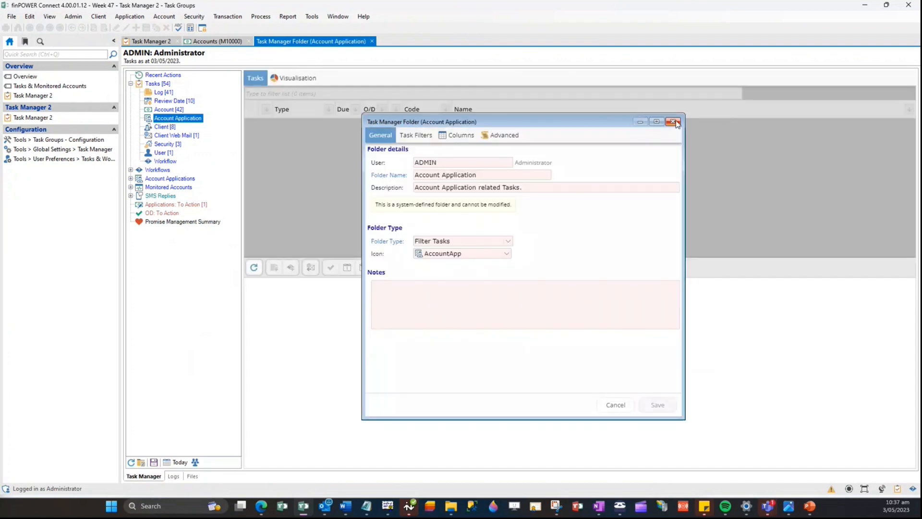
click(673, 122)
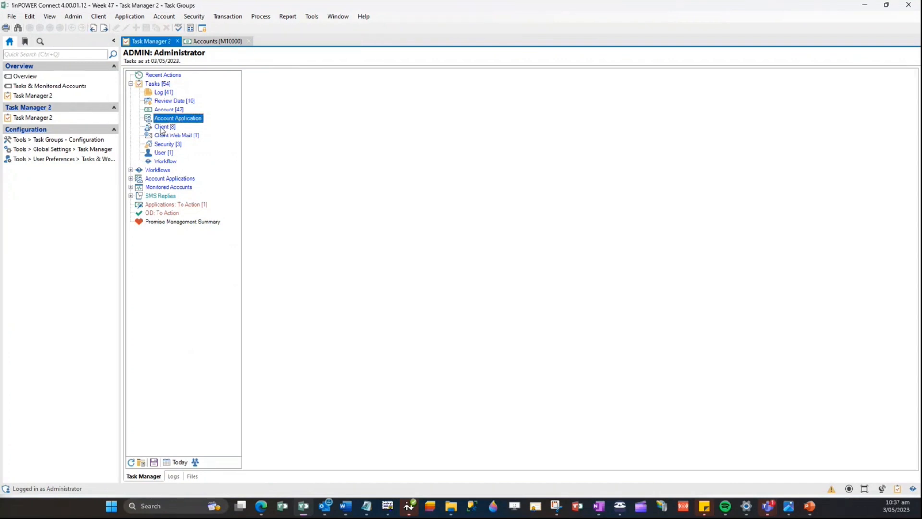
click(161, 127)
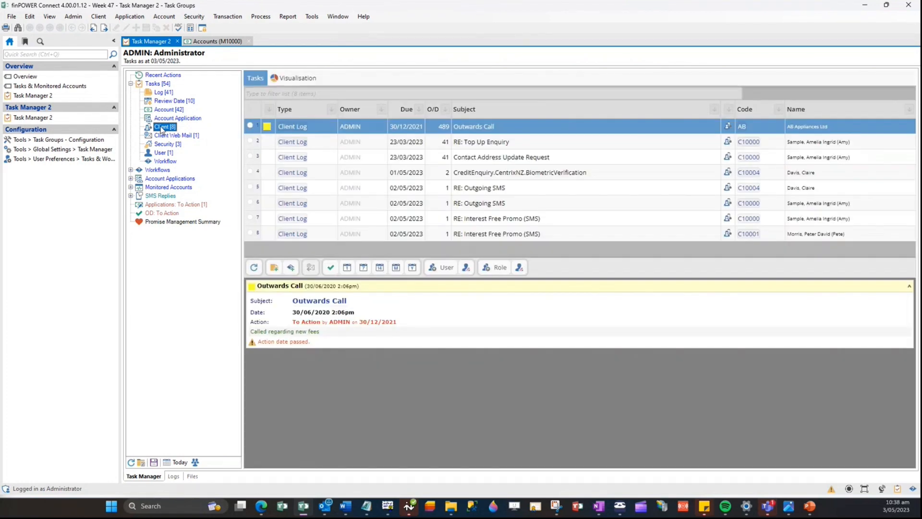
click(165, 139)
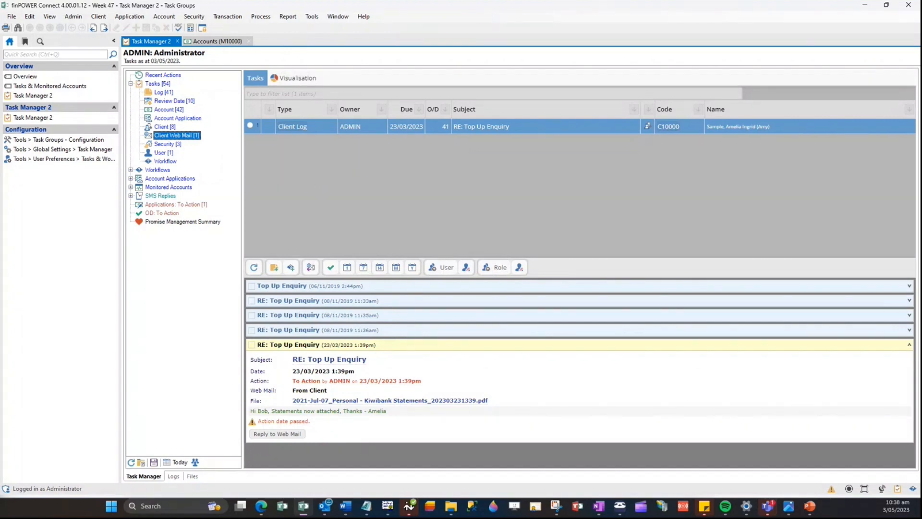
click(173, 145)
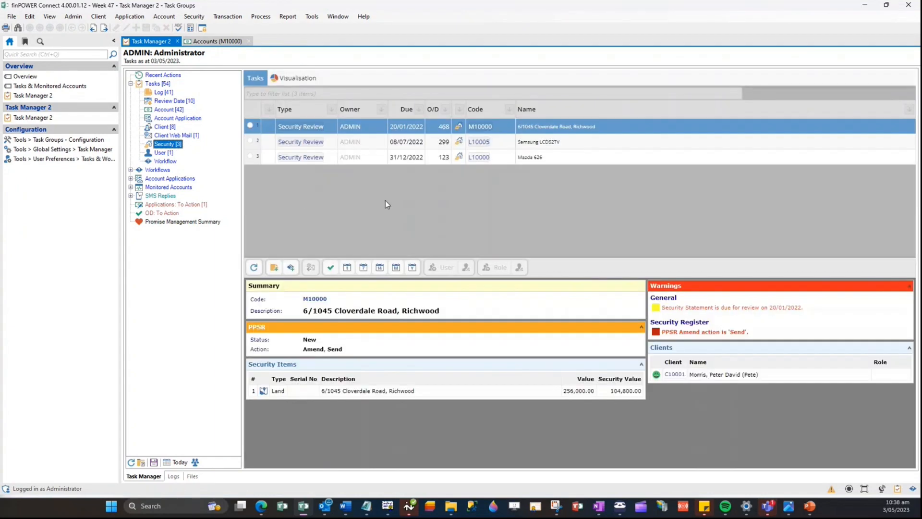
click(162, 153)
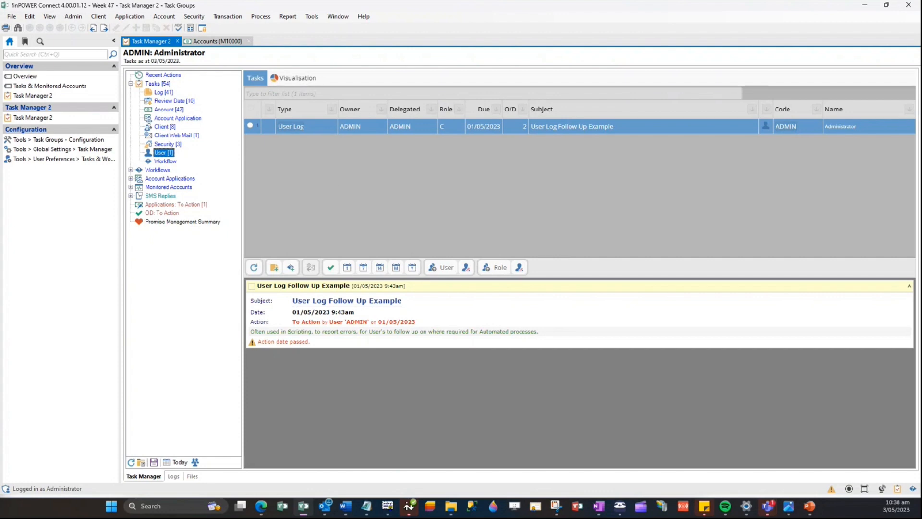
- Browse the Workflows group's All folder and its Account, Account Application and Client subfolders
click(131, 84)
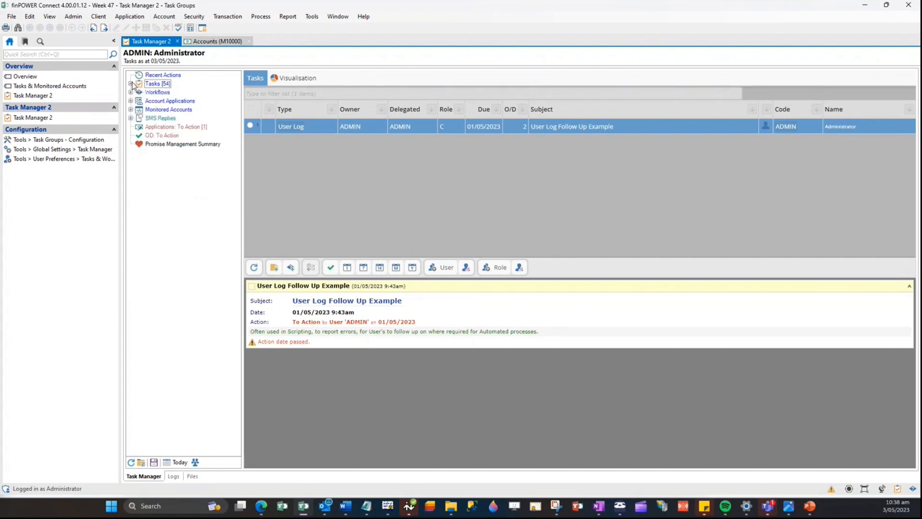
click(156, 92)
click(131, 92)
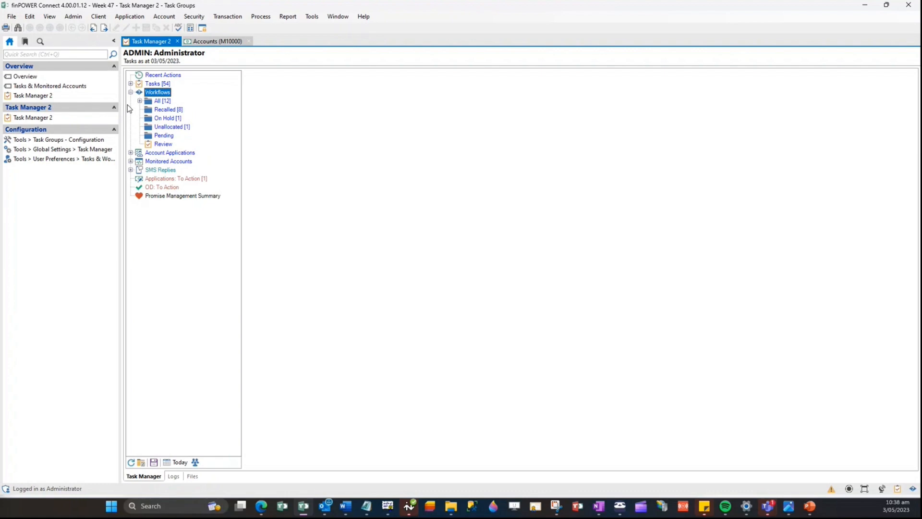
click(161, 102)
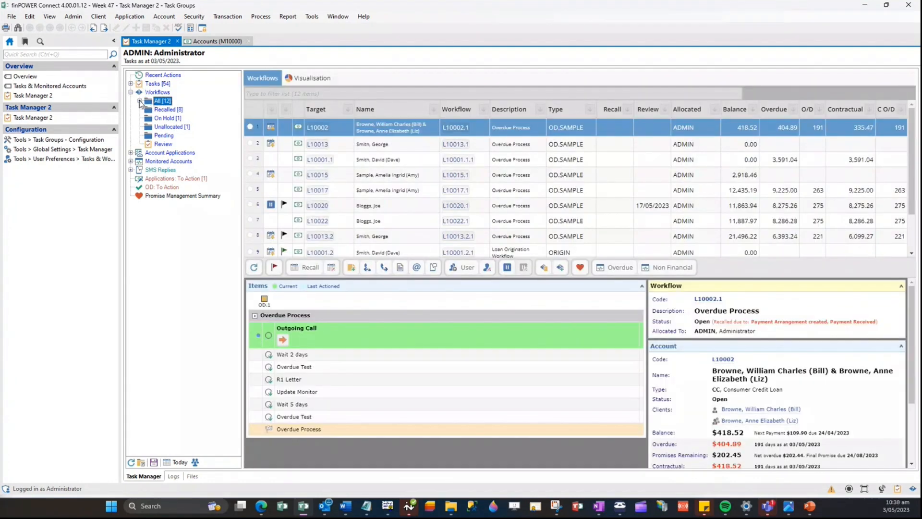
click(139, 100)
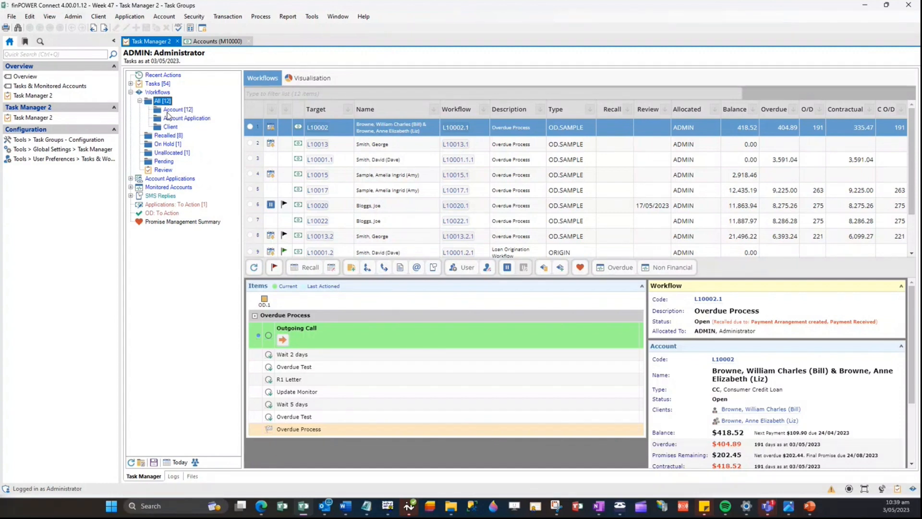
click(168, 112)
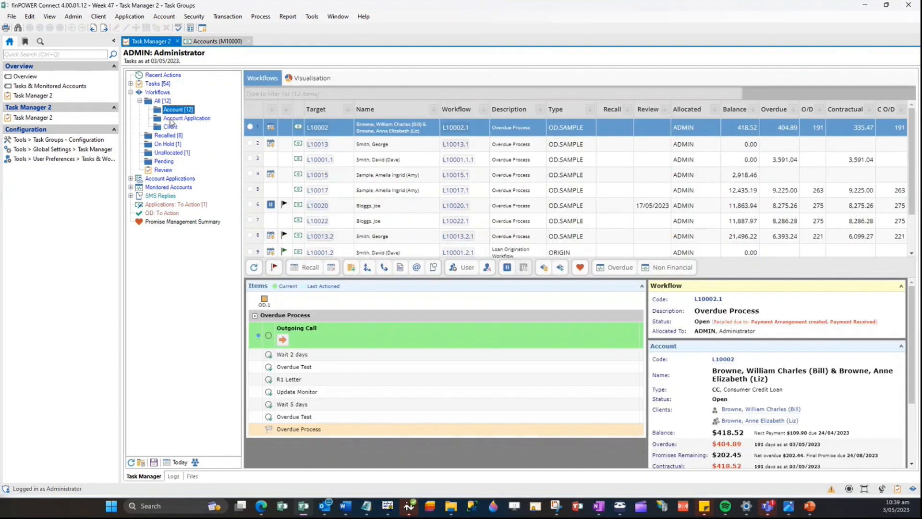
click(171, 120)
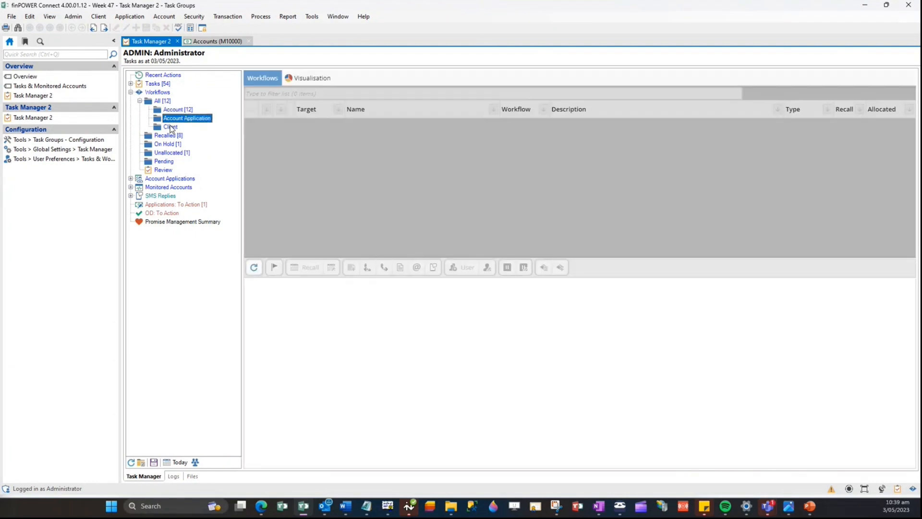
click(171, 127)
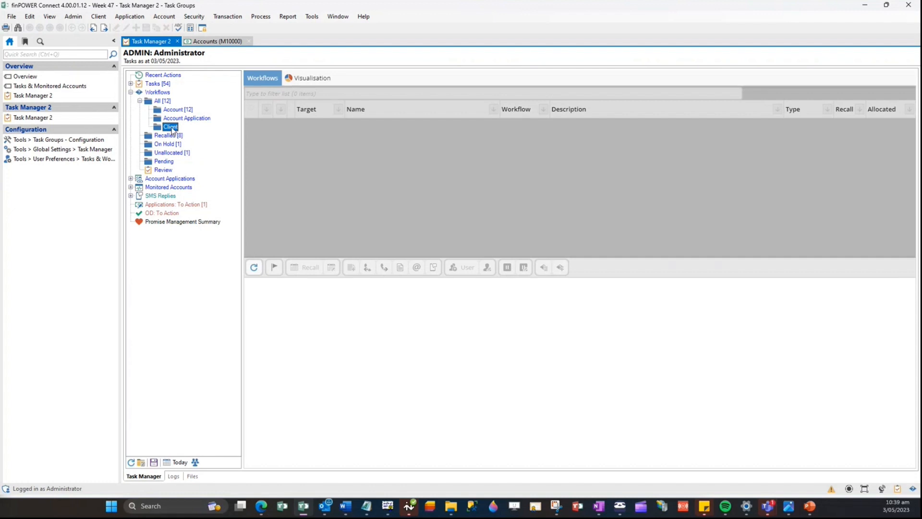
- Allocate the first Overdue Process workflow in the Account workflows folder to another user
click(173, 111)
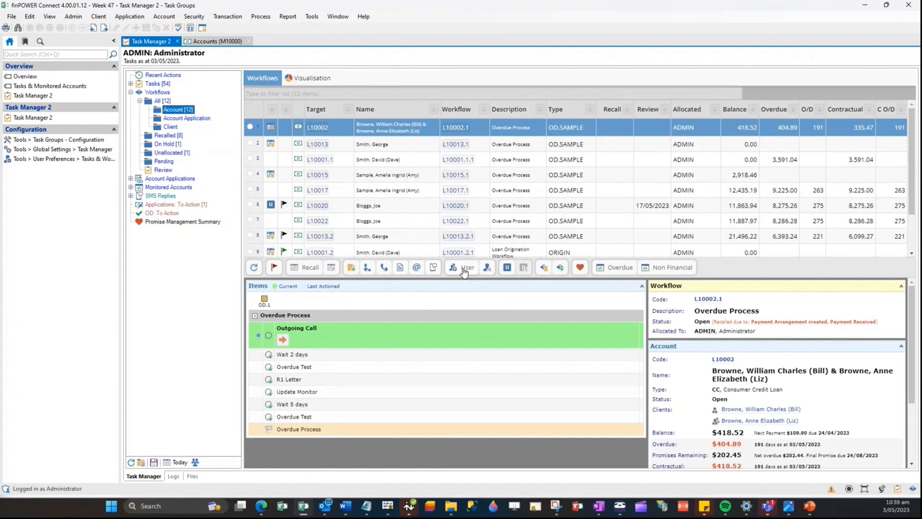
click(464, 273)
double_click(411, 164)
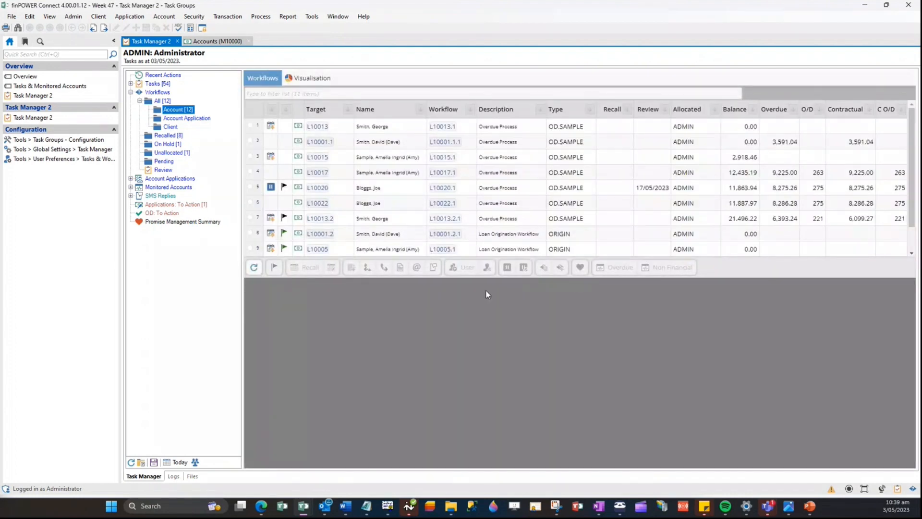
- Examine the workflow items and account summaries of the second, third and fourth workflows in the Account list
click(390, 142)
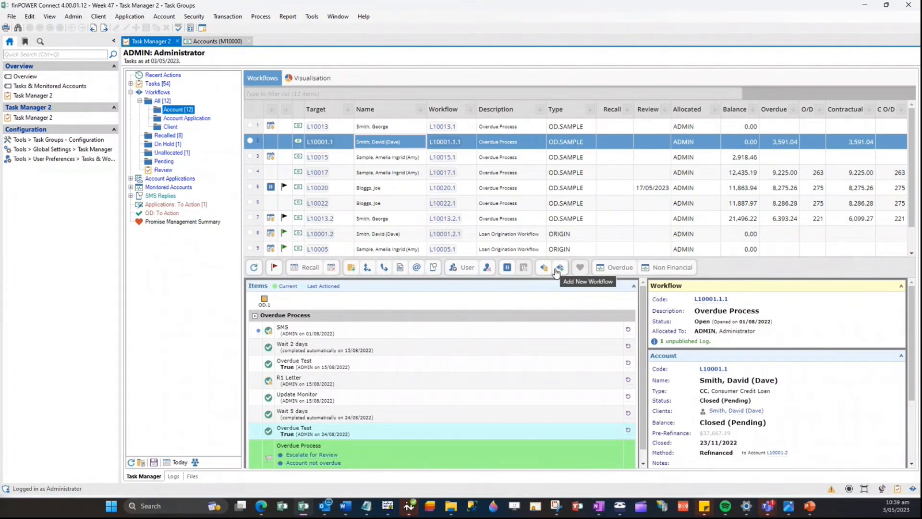
click(391, 159)
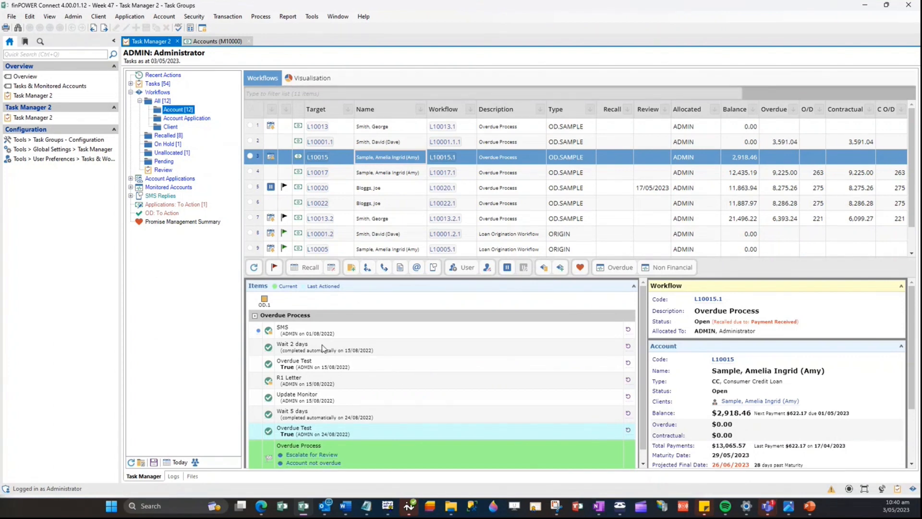
key(Down)
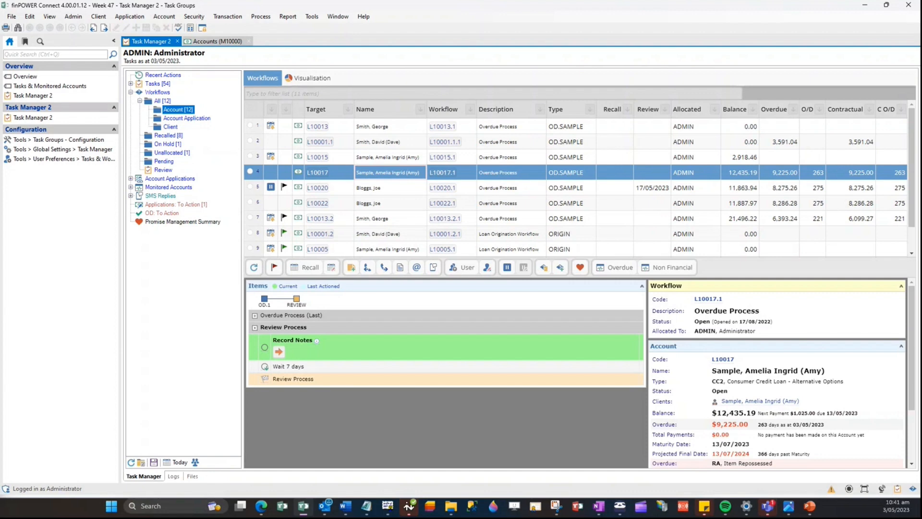
- Review the workflows in the Recalled, On Hold and Unallocated folders, including the recall reason of the first recalled workflow, and collapse the Workflows group
click(166, 140)
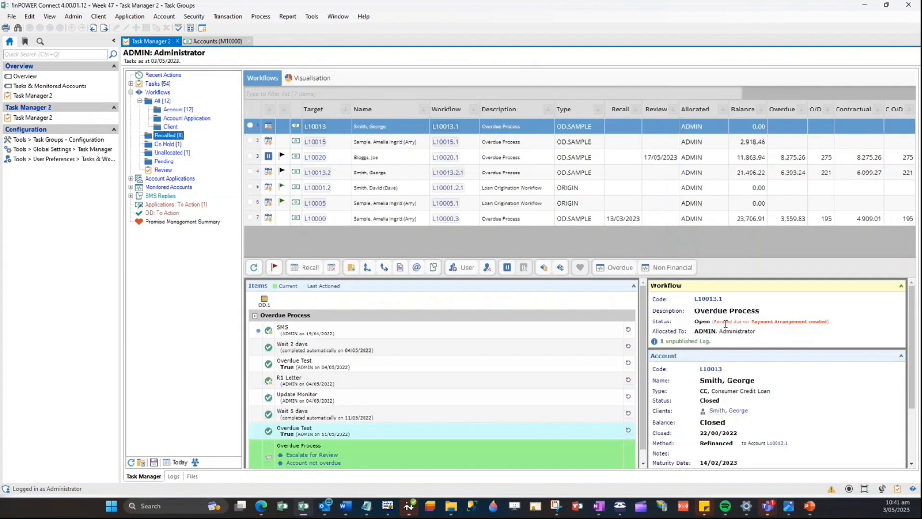
drag(715, 321, 830, 322)
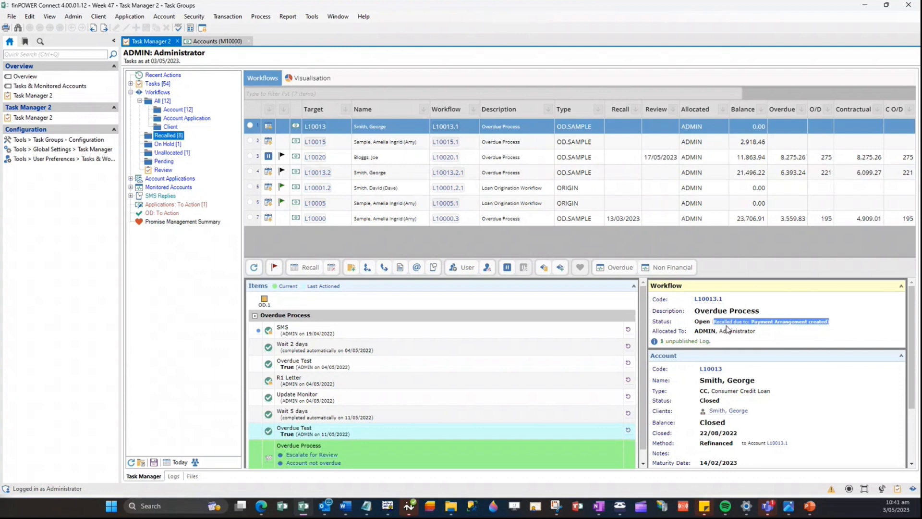
click(777, 331)
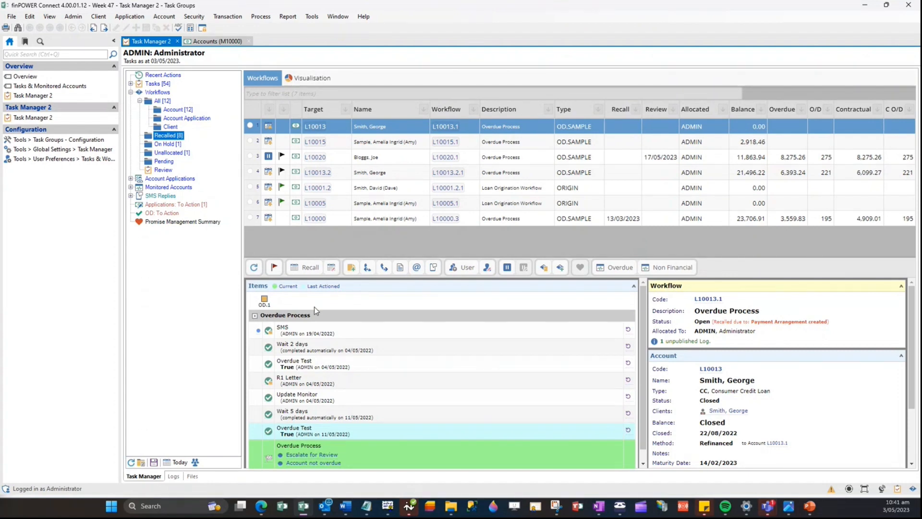
click(1, 293)
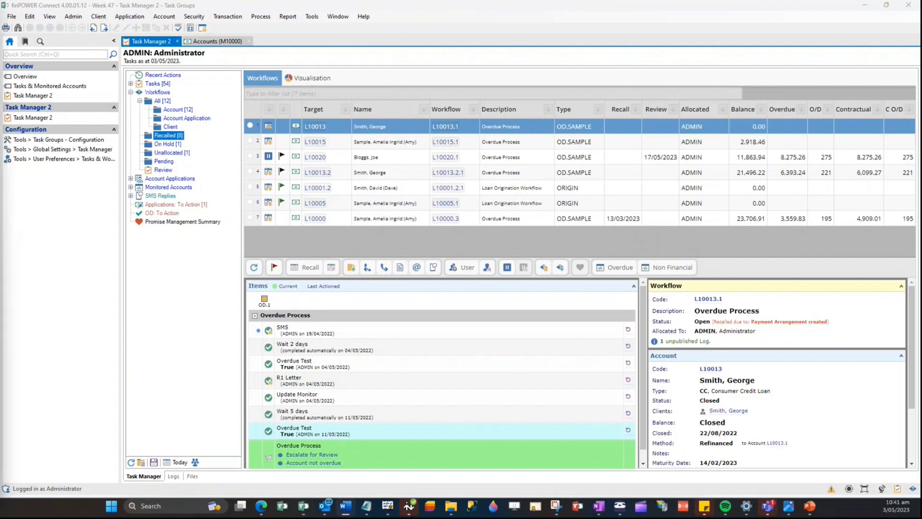
click(169, 144)
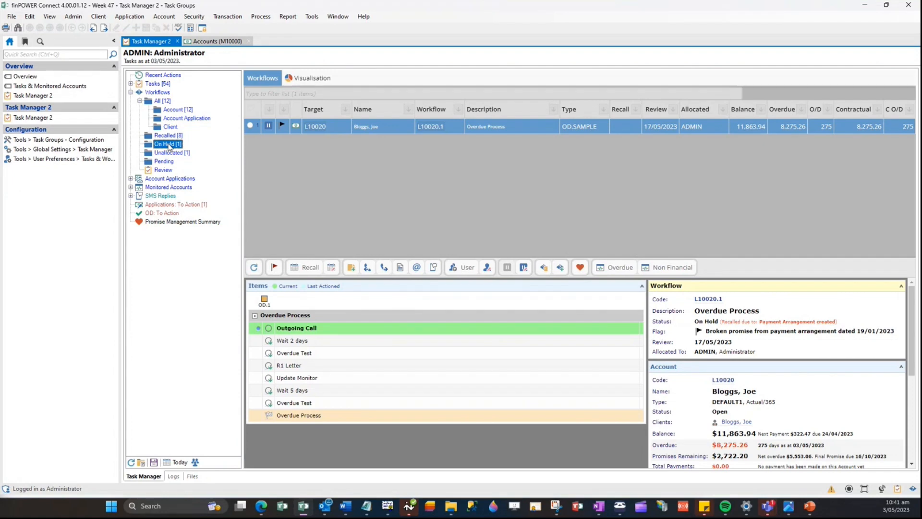
click(168, 152)
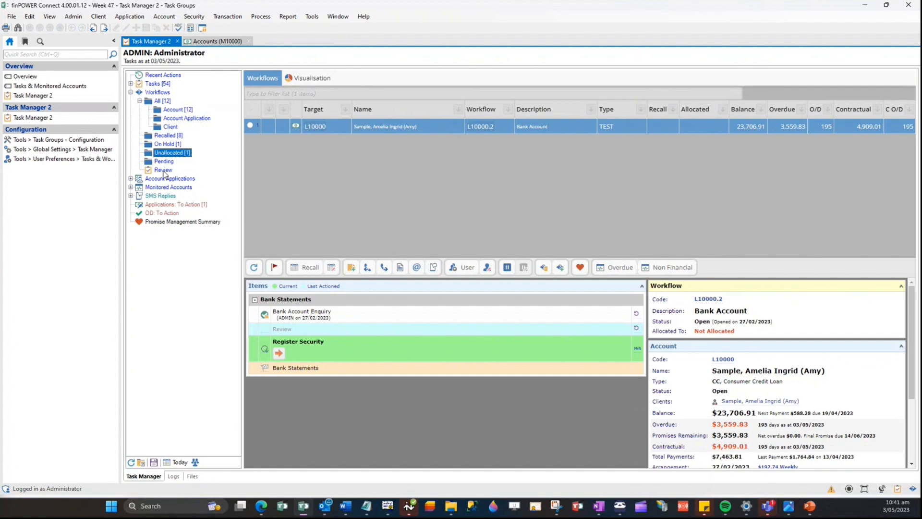
click(131, 93)
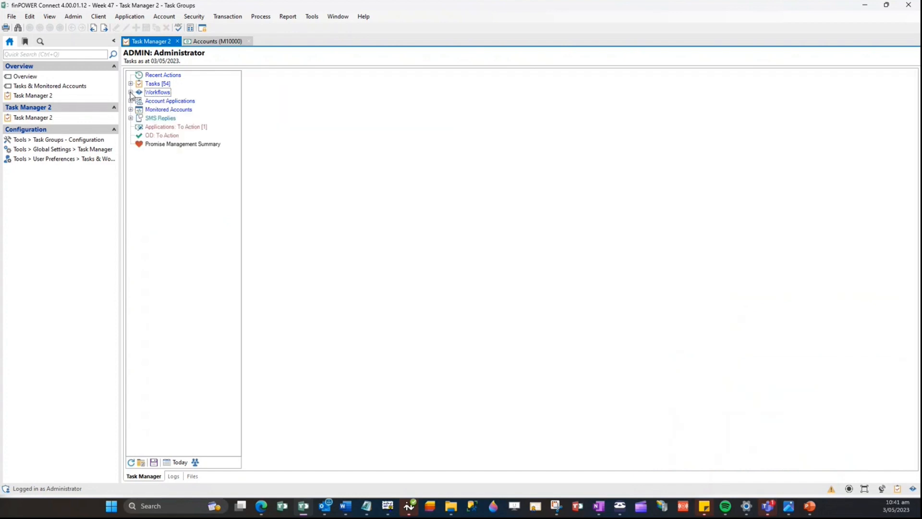
- Expand the Account Applications group and browse its Unallocated, Reviewing and Complete folders
click(132, 102)
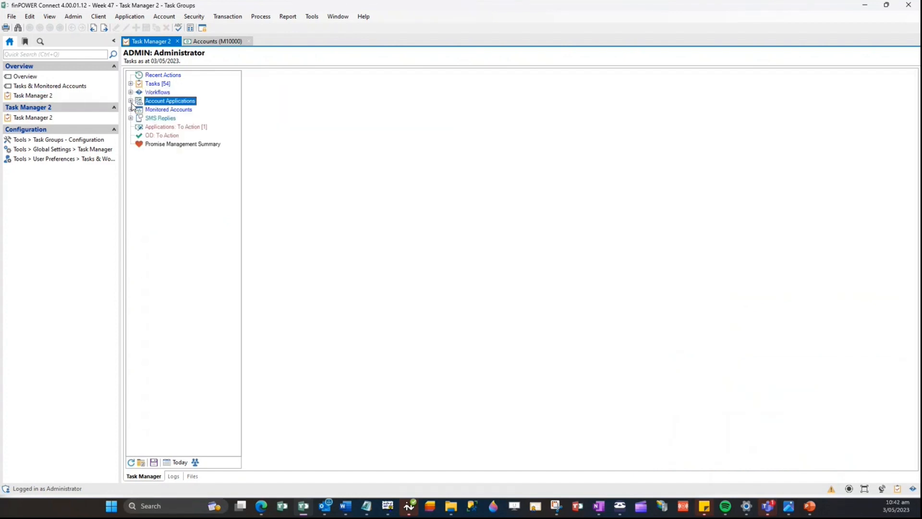
click(131, 101)
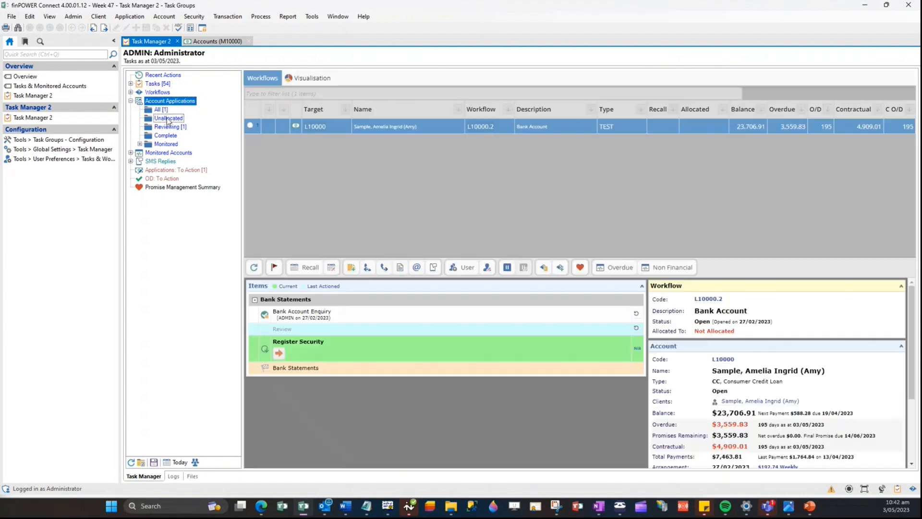
click(168, 119)
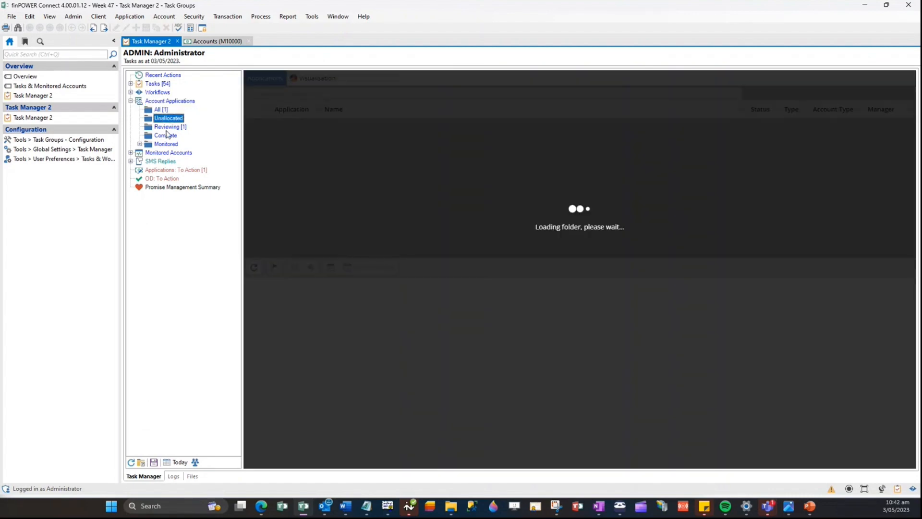
click(166, 128)
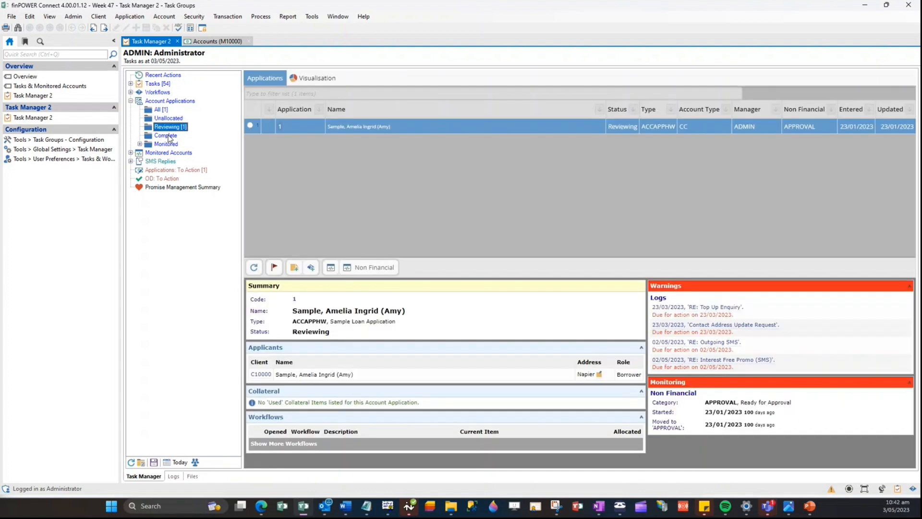
click(168, 136)
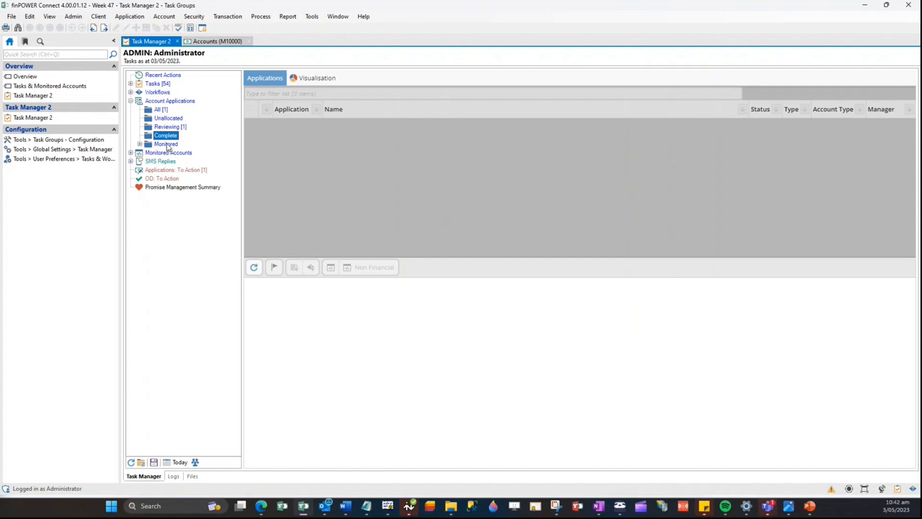
- Review the Monitored account applications under Non Financial and its APPROVAL category, and collapse the Account Applications group
click(167, 145)
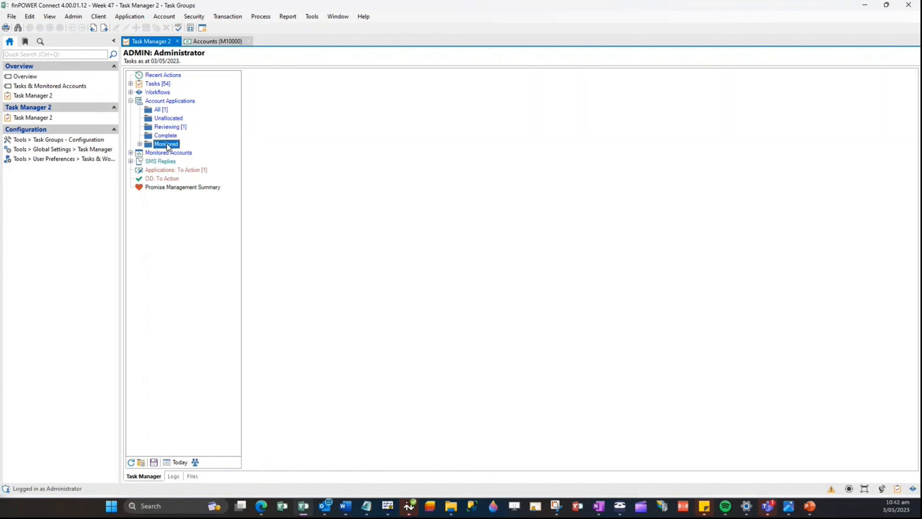
click(139, 144)
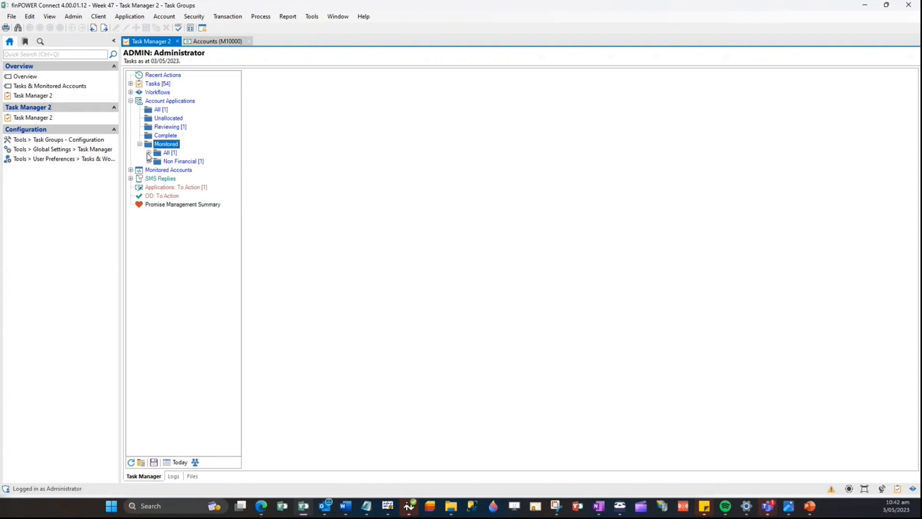
click(149, 162)
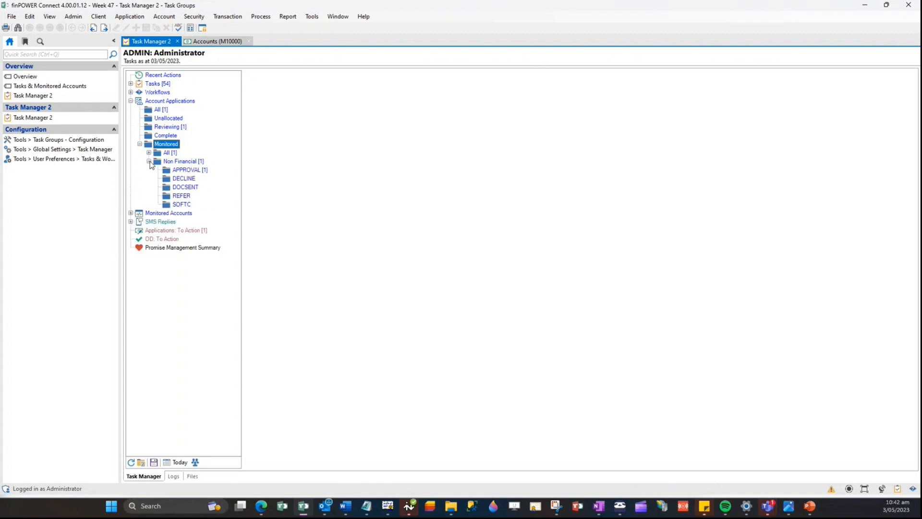
click(182, 161)
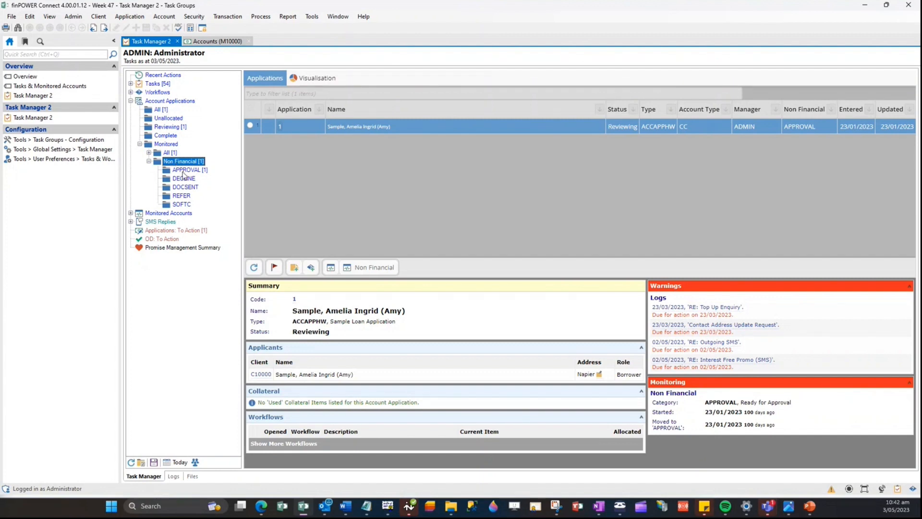
click(185, 171)
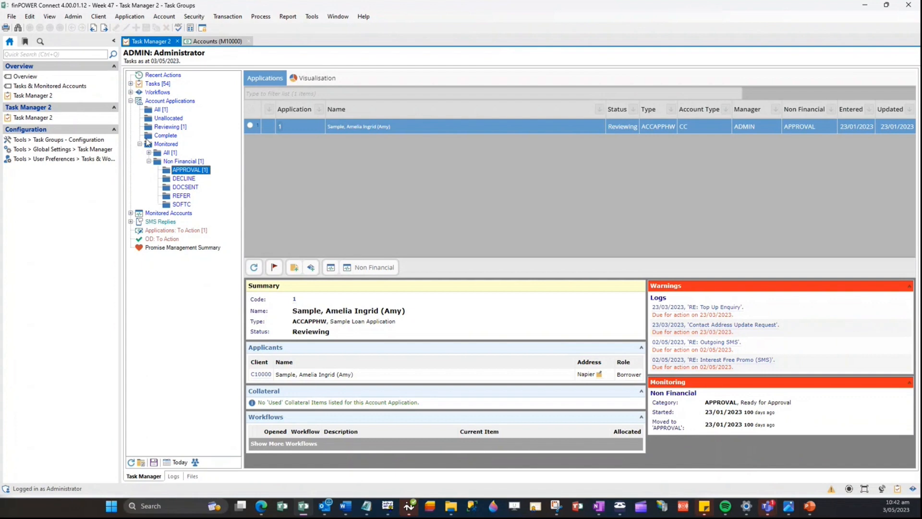
click(131, 101)
- Review the Overdue folder of the Monitored Accounts group and its HSHIP category
click(130, 110)
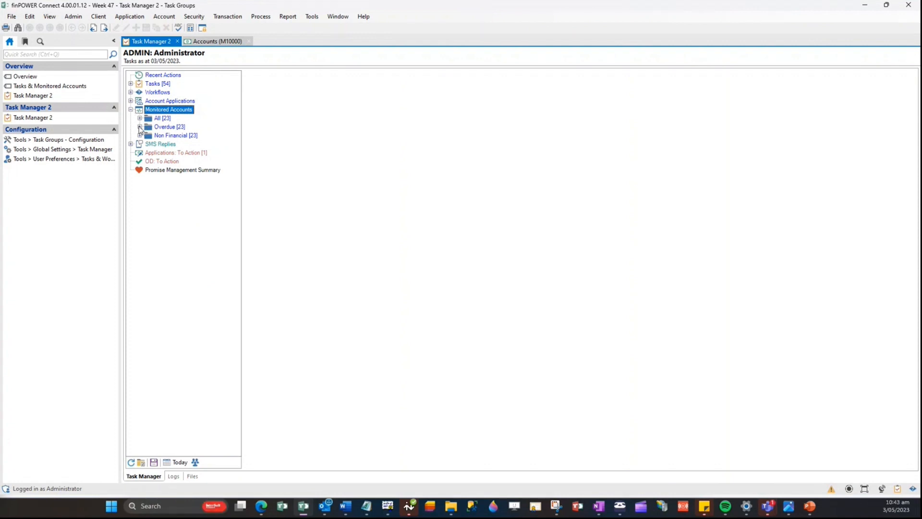
click(139, 126)
click(171, 128)
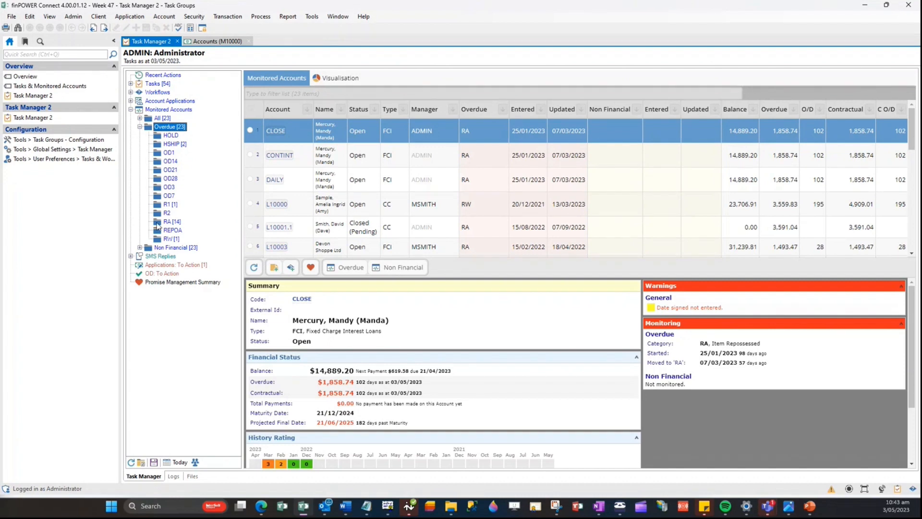
click(175, 145)
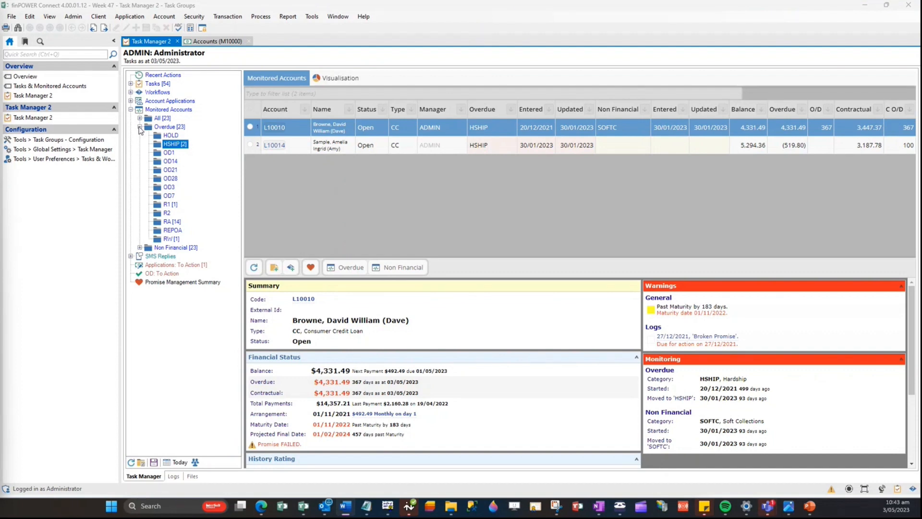
click(140, 128)
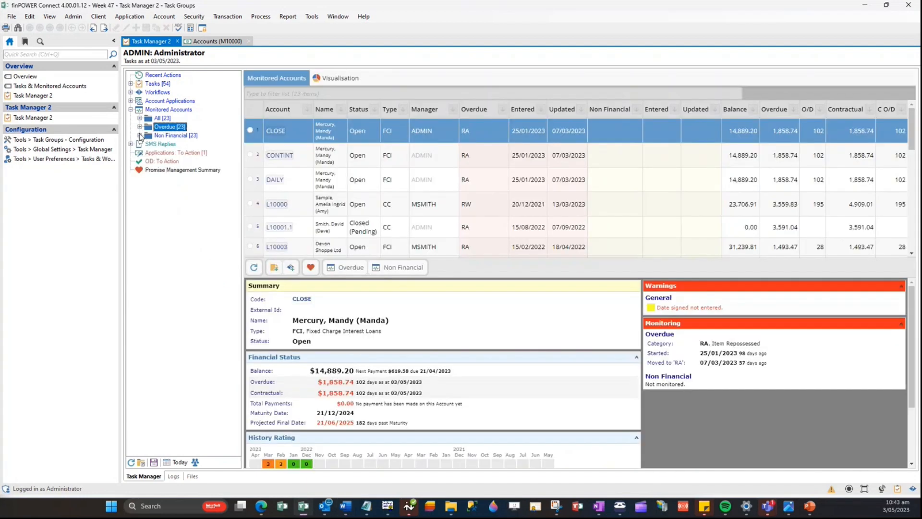
- Review the Non Financial folder of the Monitored Accounts group and its category subfolders
click(139, 136)
click(167, 138)
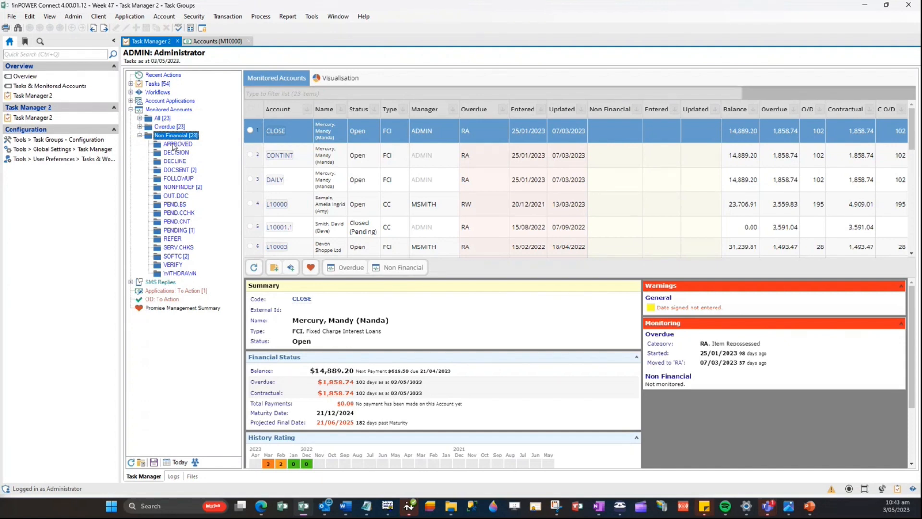
click(139, 136)
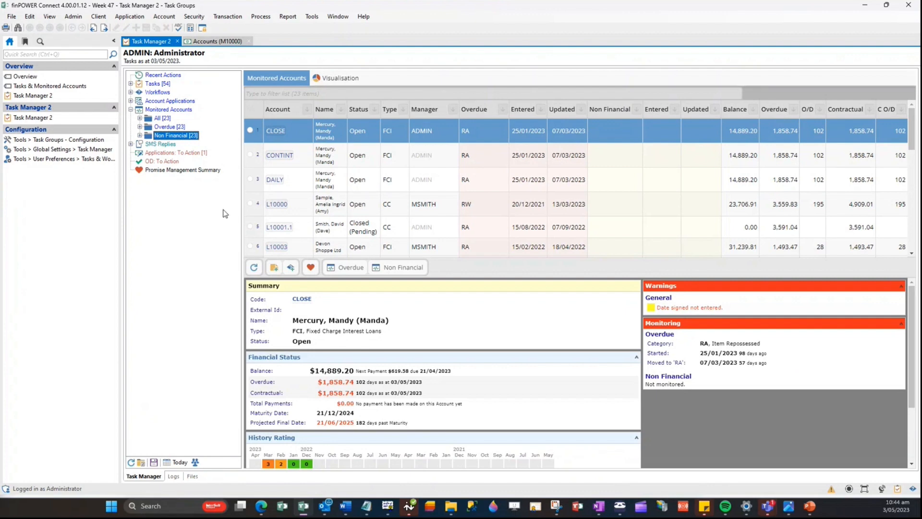
- Look over the dates available for the Task Manager's tasks-as-at setting without changing it
click(183, 466)
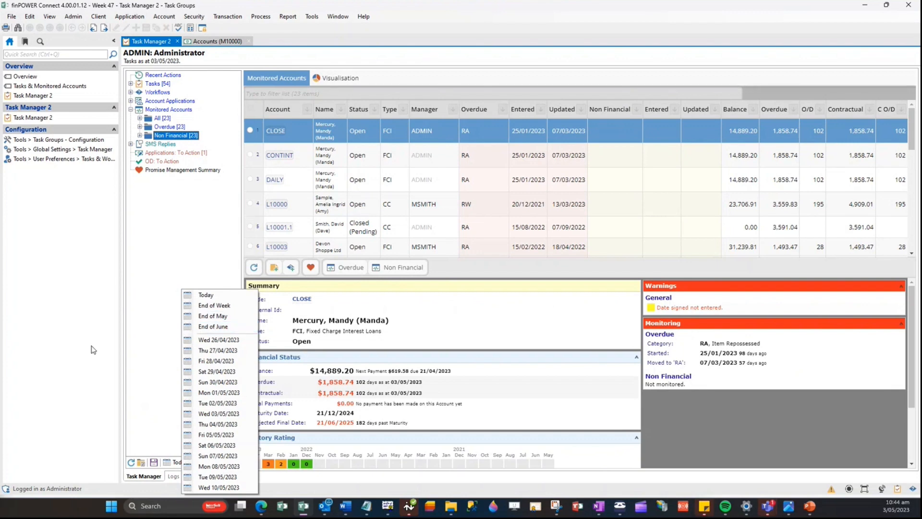
click(176, 344)
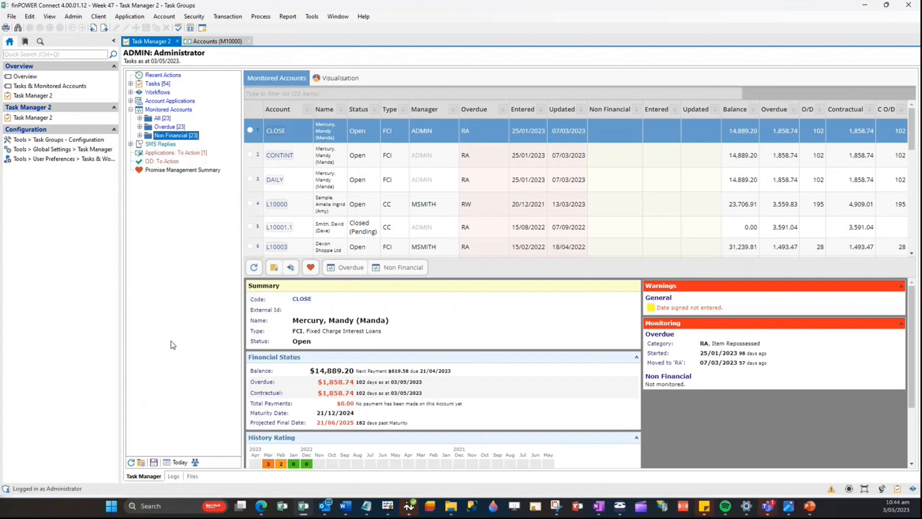
- Switch the Task Manager view to the user listed directly below Guest User
click(195, 463)
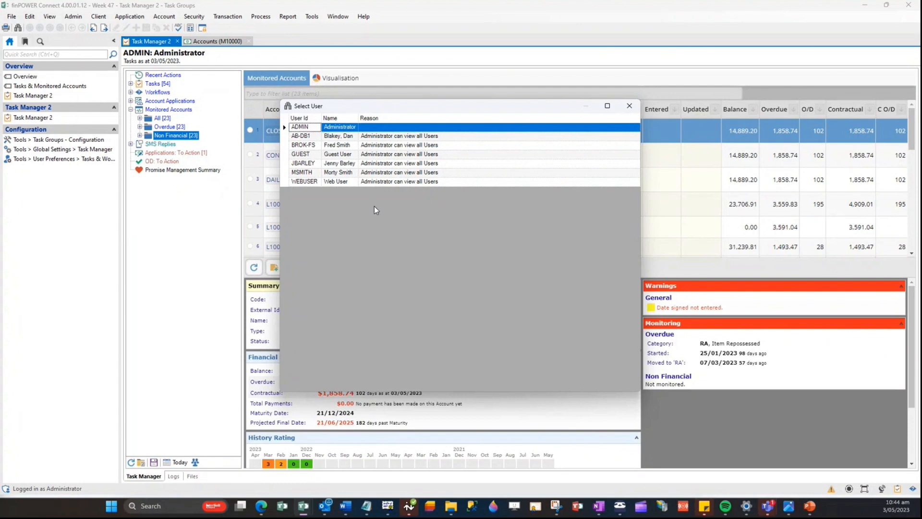
click(375, 164)
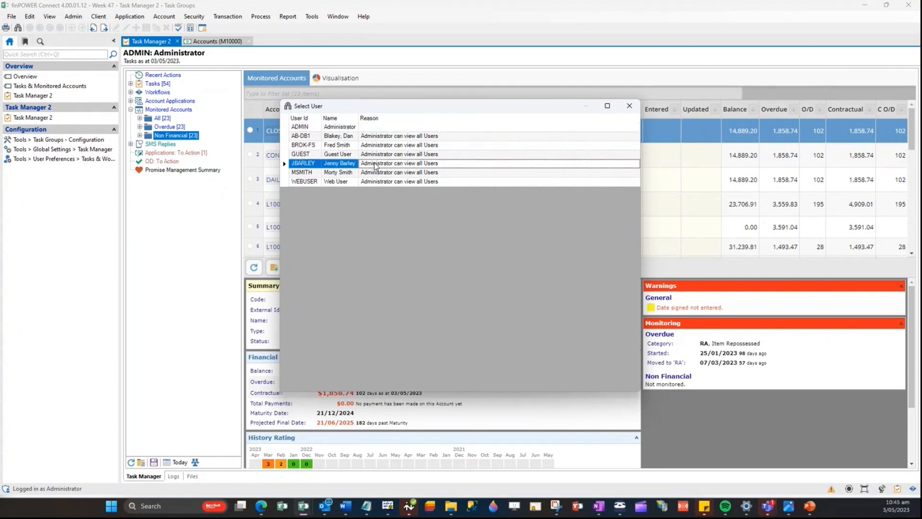
double_click(375, 164)
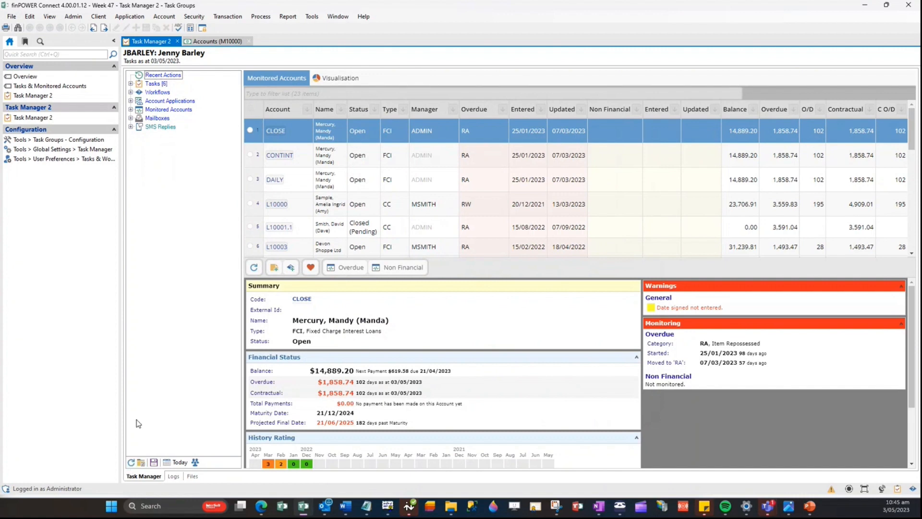
- Examine the selected user's Tasks and Log folders, the User Log Follow Up Example task and the user's logs page
click(156, 83)
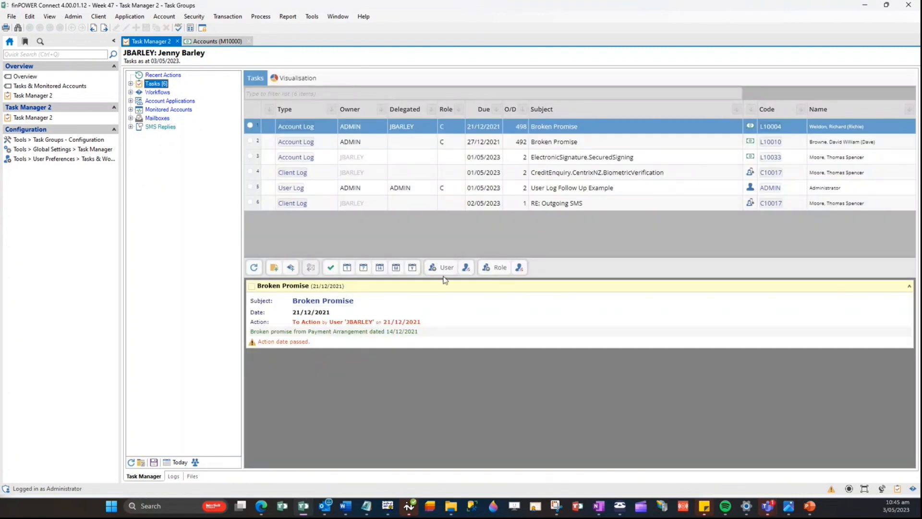
click(130, 83)
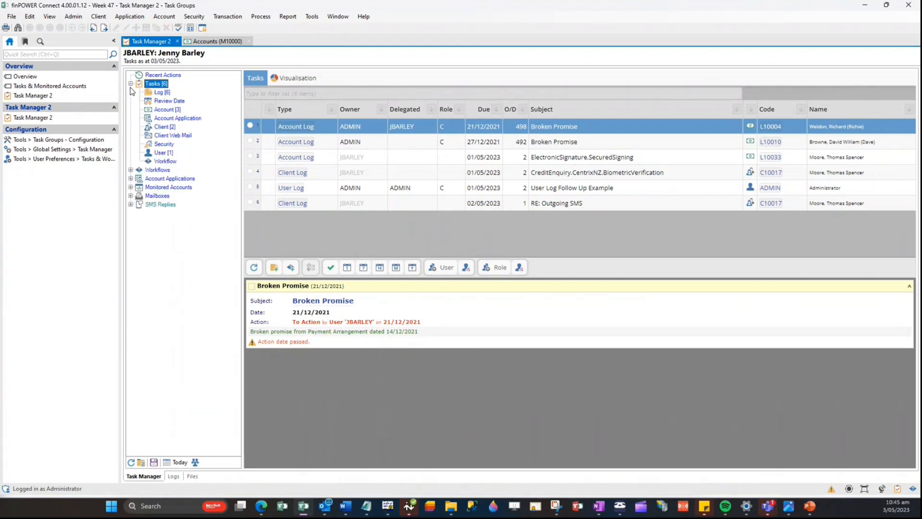
click(160, 92)
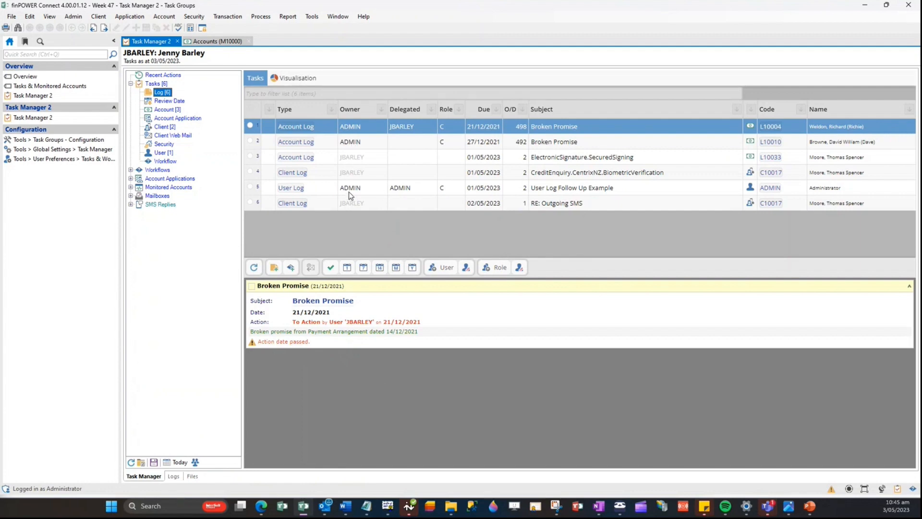
click(381, 188)
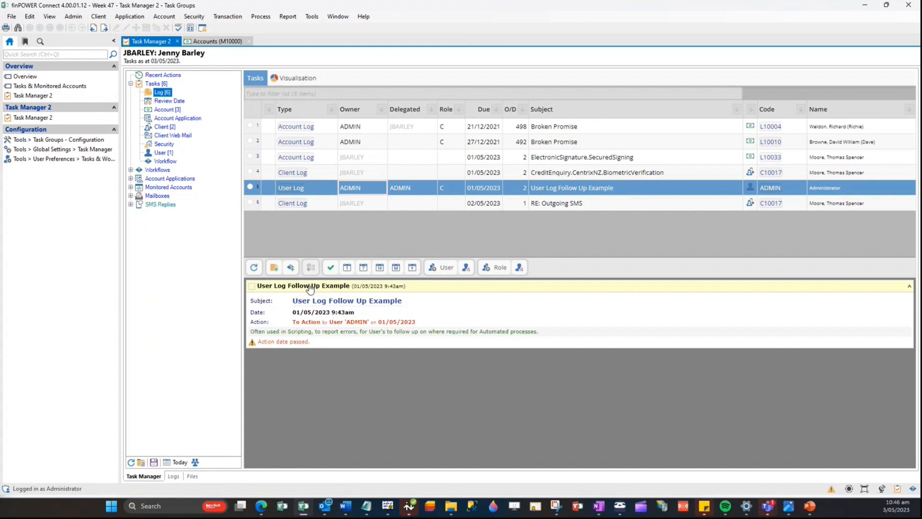
click(174, 476)
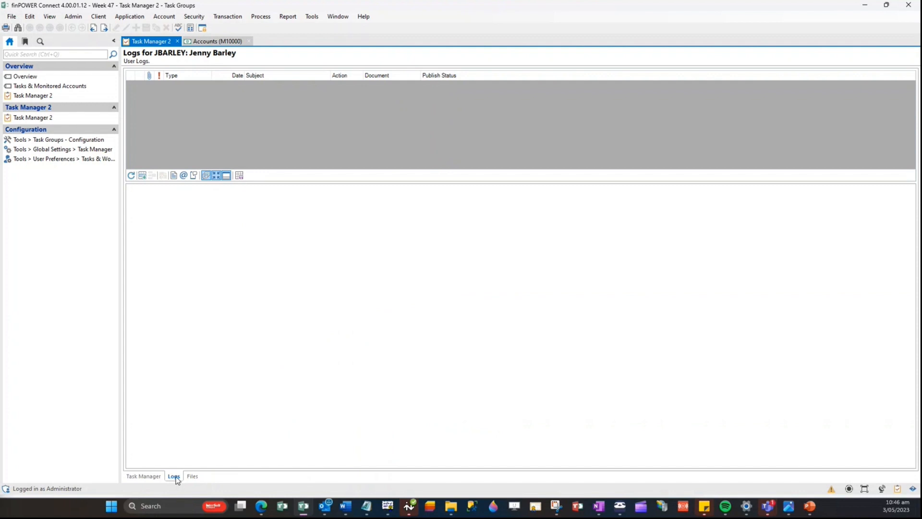
click(143, 476)
- Switch the Task Manager view back to the ADMIN user
click(195, 462)
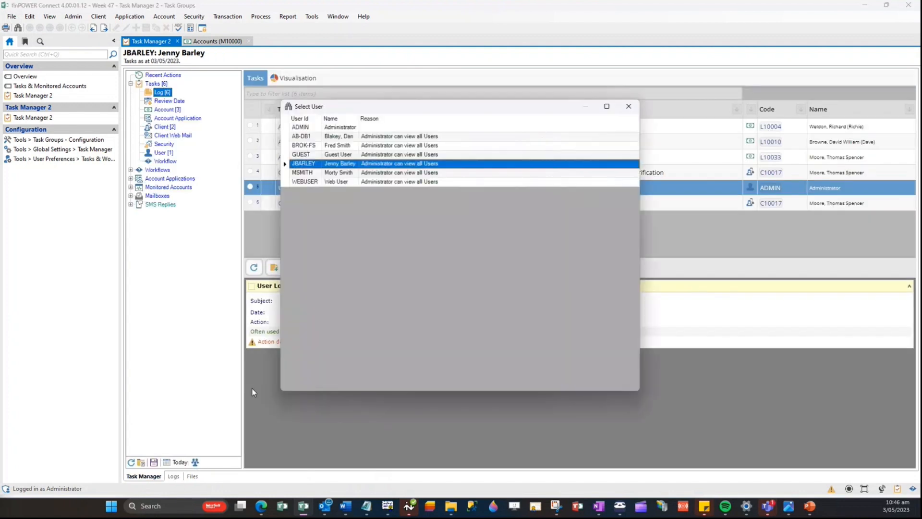
double_click(353, 127)
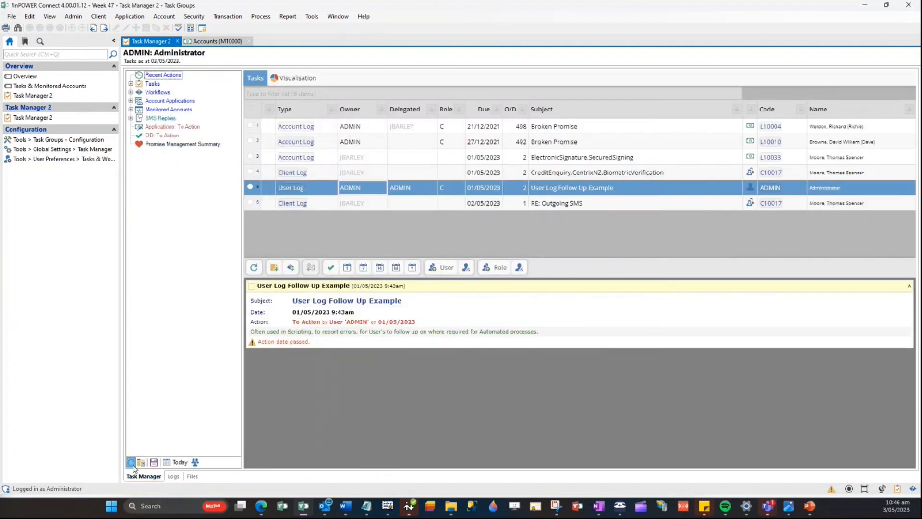
- Look over the ADMIN user's logs and stored files, including the How To GIFS folder in File Explorer
click(174, 476)
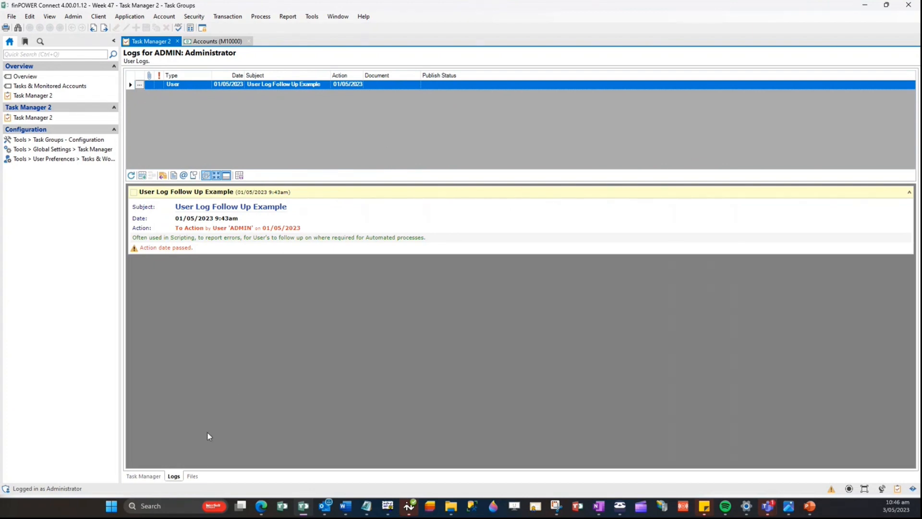
click(192, 476)
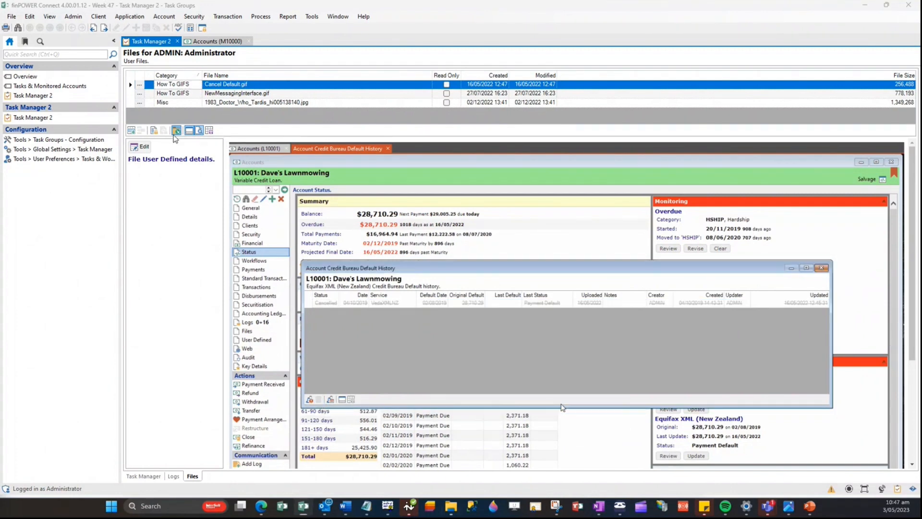
drag(0, 111, 346, 89)
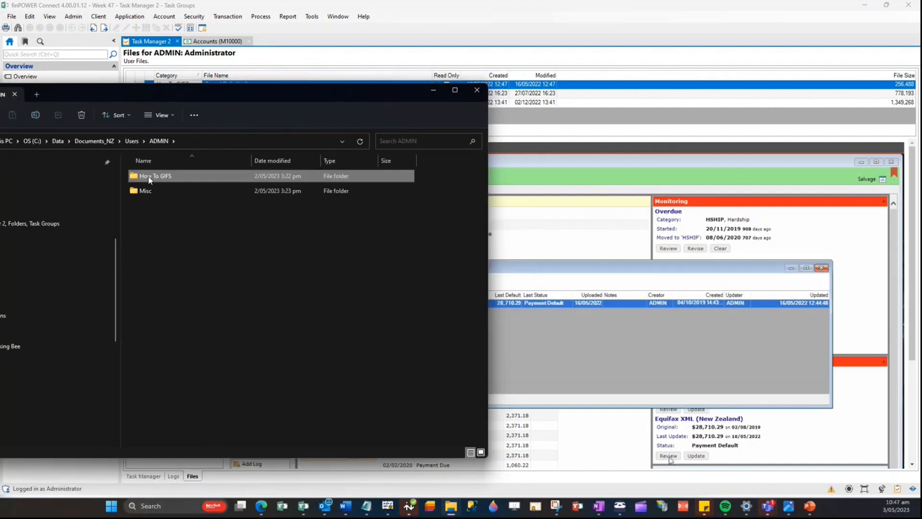
double_click(154, 176)
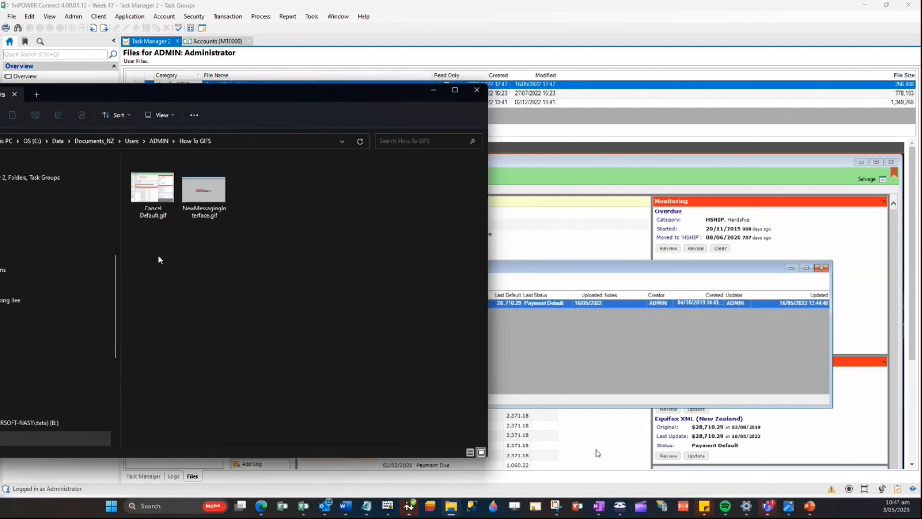
click(158, 140)
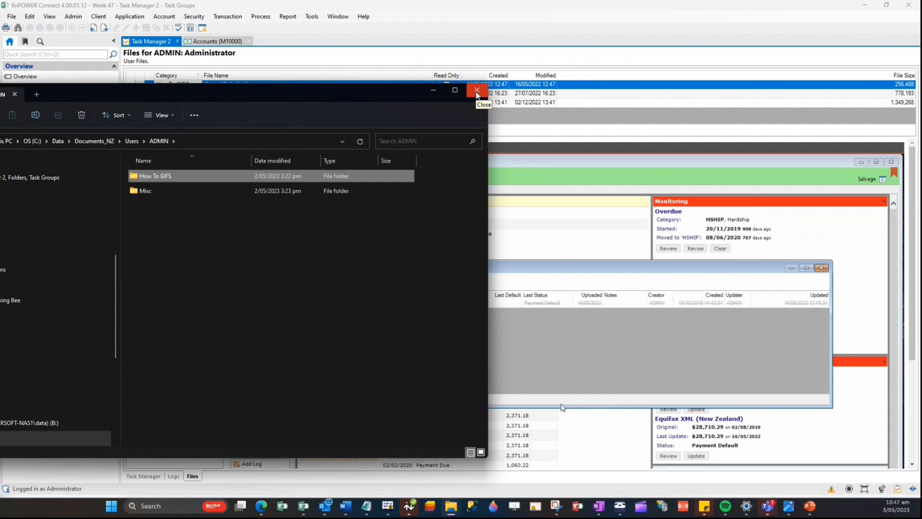
click(477, 92)
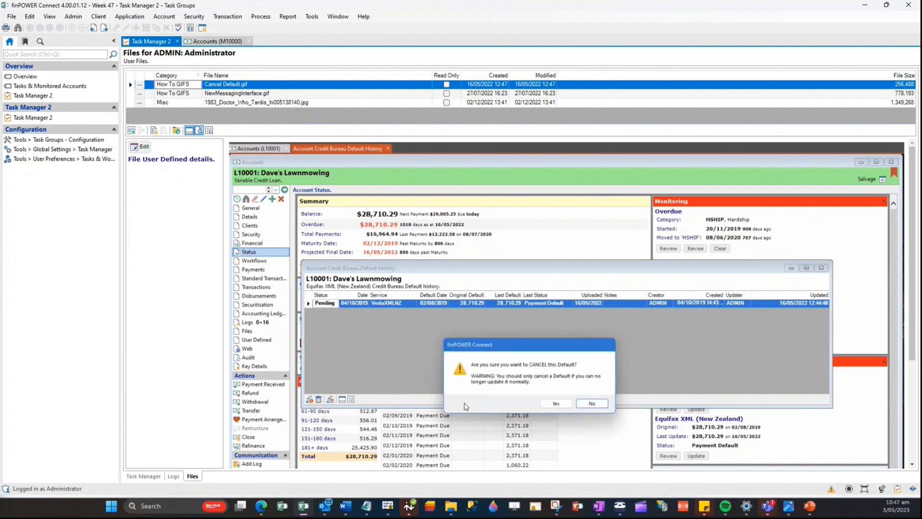
- Return to the task list, open the Task Groups configuration and check which role restricts viewing of the SMS Replies group
click(141, 476)
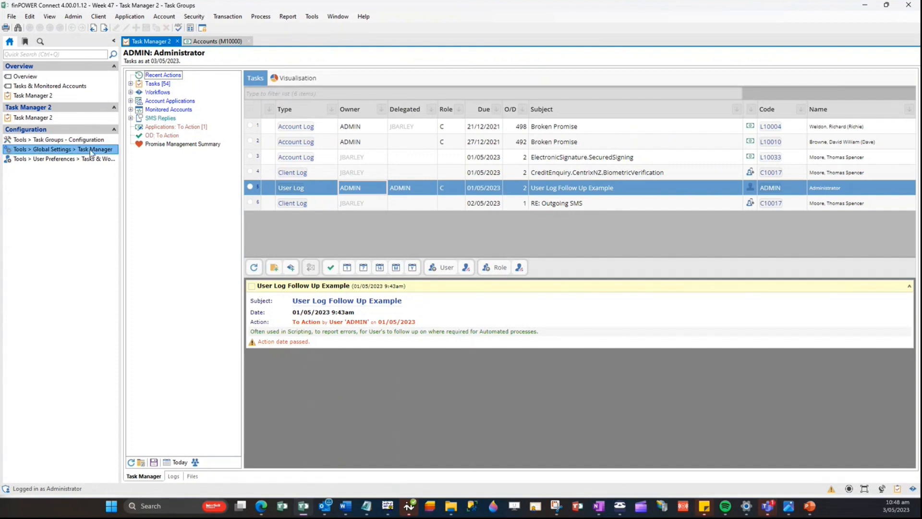
click(31, 141)
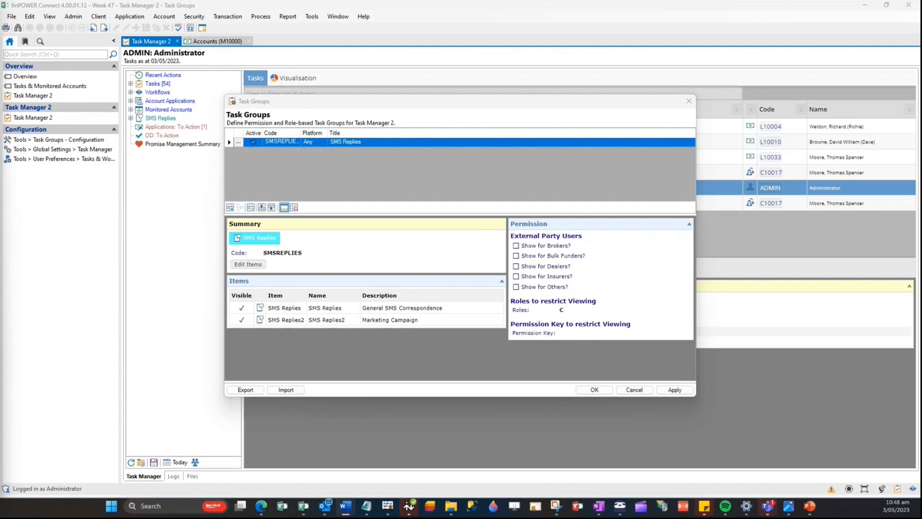
double_click(561, 310)
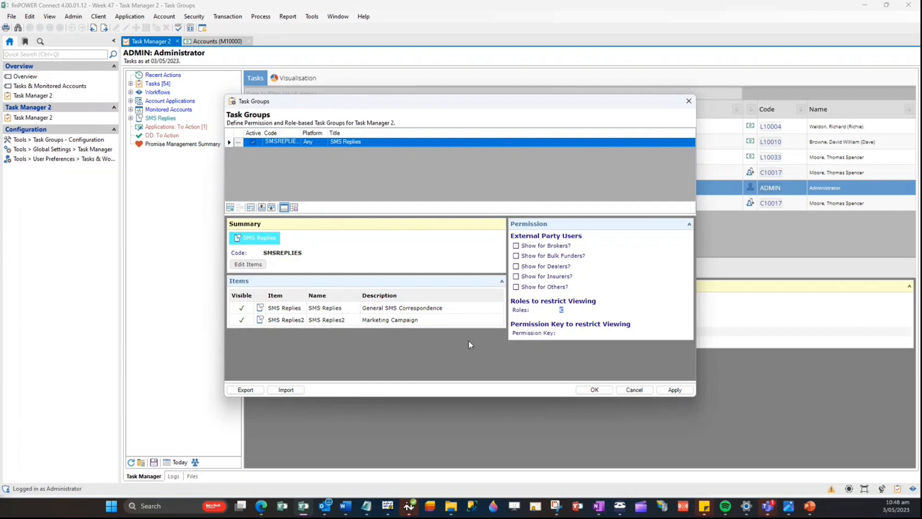
click(467, 357)
- Open the SMS Replies task group's details and its General SMS Correspondence item's folder settings
click(238, 143)
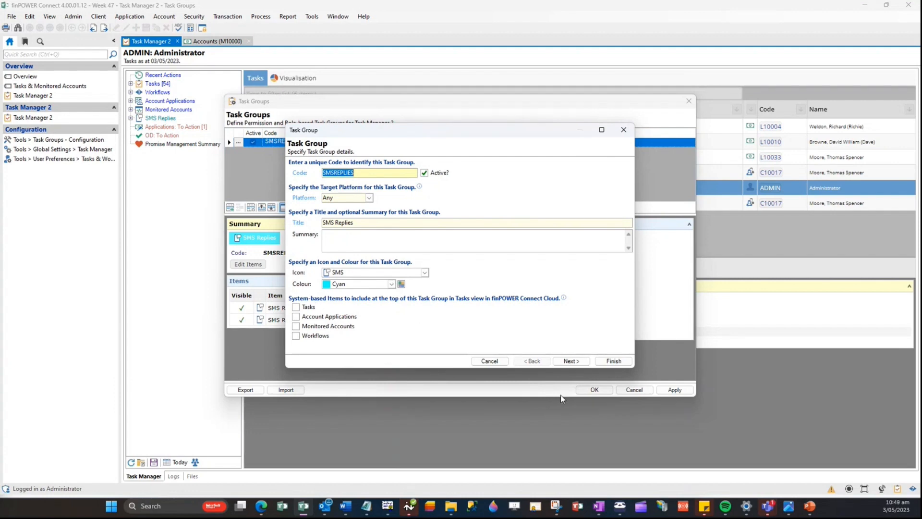
click(571, 361)
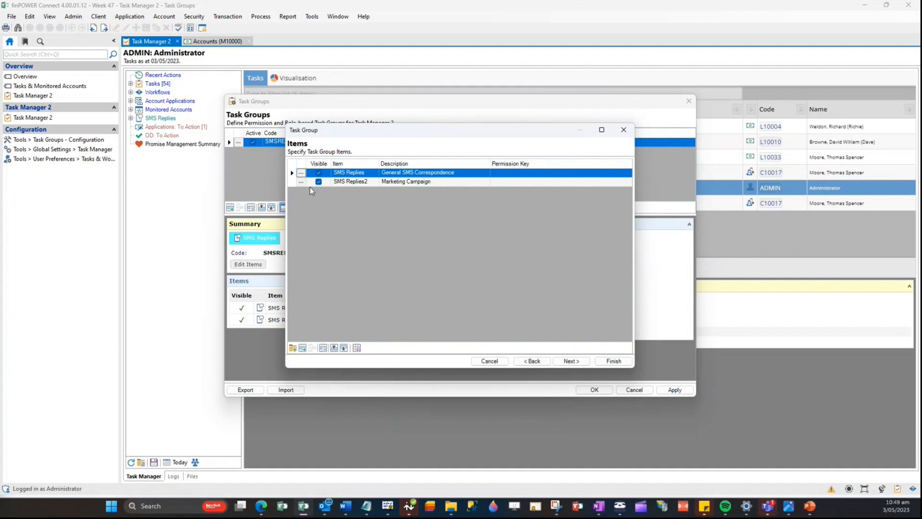
click(302, 174)
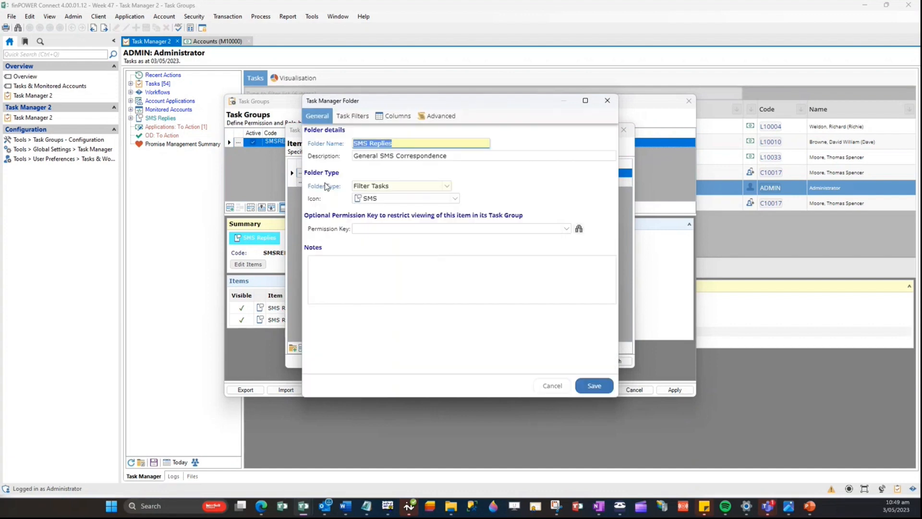
- Try Filter Workflows as the General SMS Correspondence item's folder type and set it back to Filter Tasks
click(446, 186)
click(448, 187)
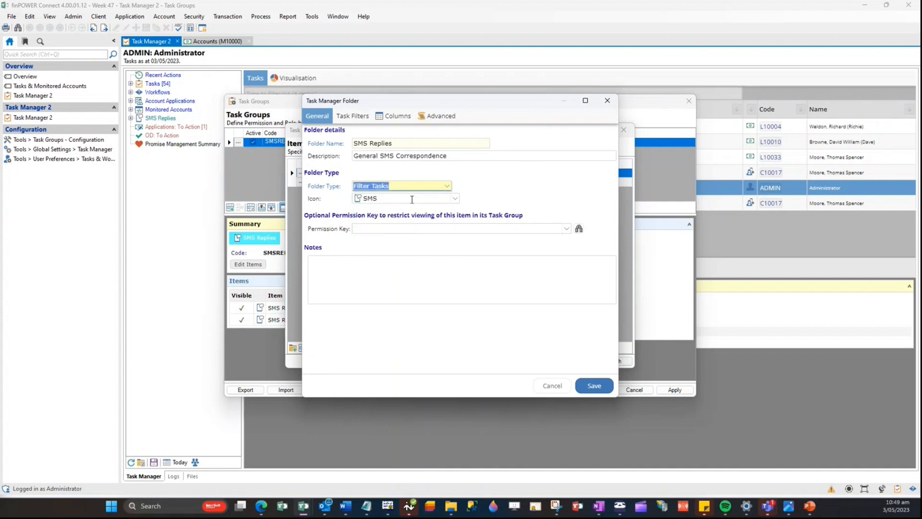
click(445, 187)
click(419, 228)
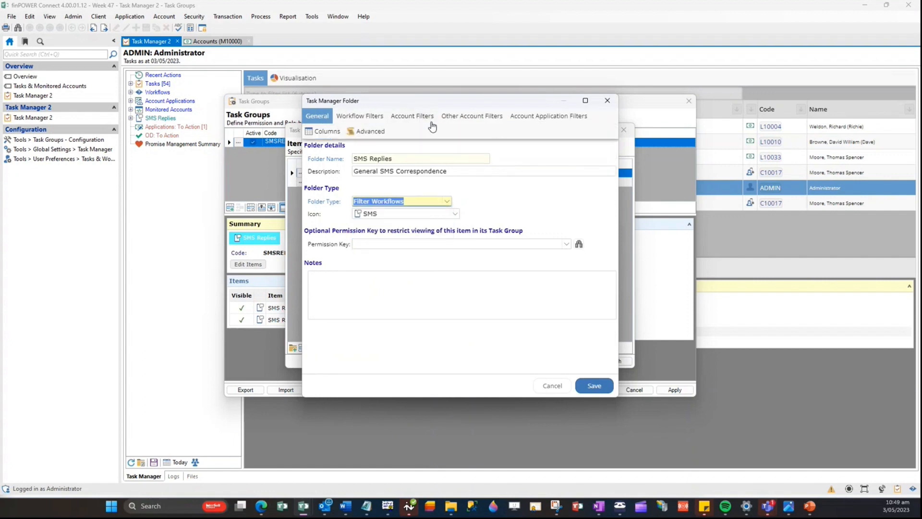
click(444, 203)
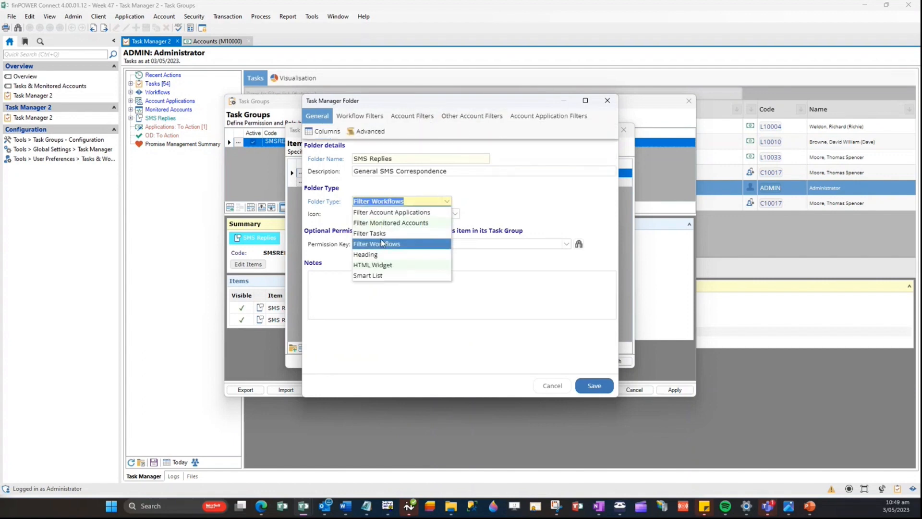
click(414, 233)
click(485, 194)
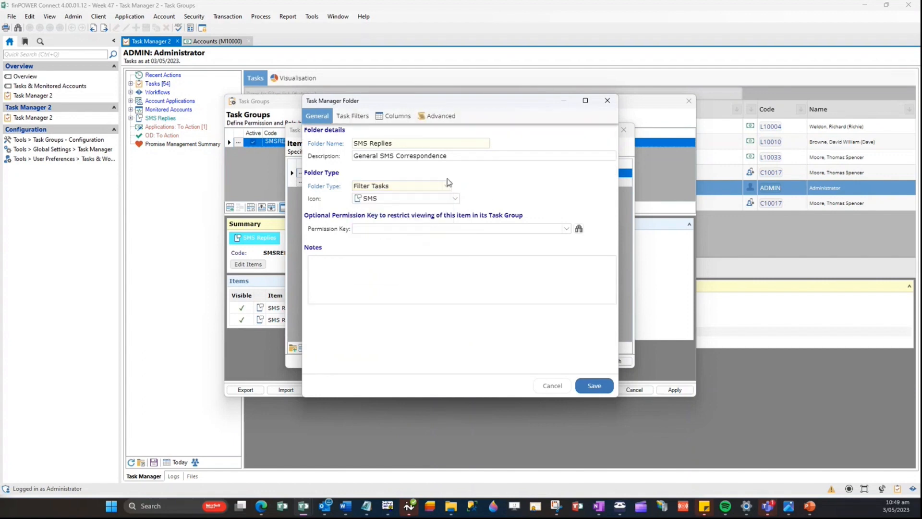
- Review the task filters of the General SMS Correspondence and Marketing Campaign items, then save and close the Task Groups configuration
click(350, 122)
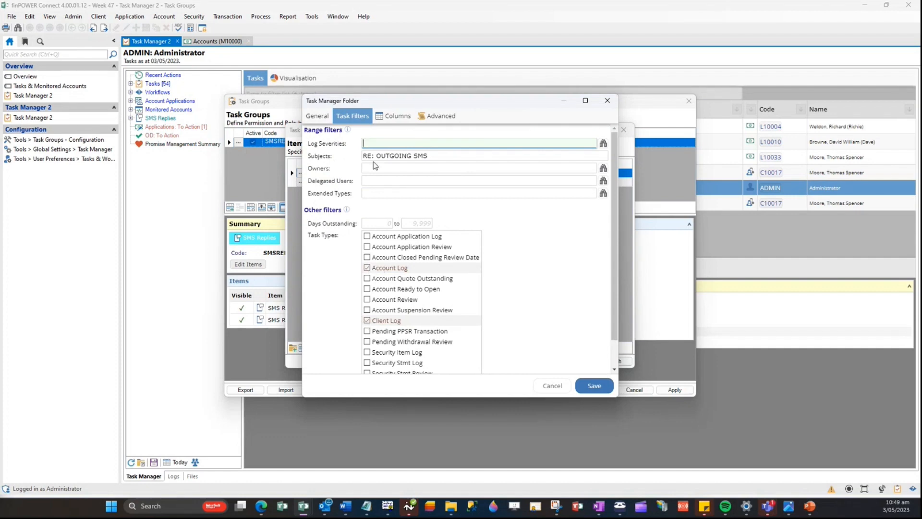
click(590, 387)
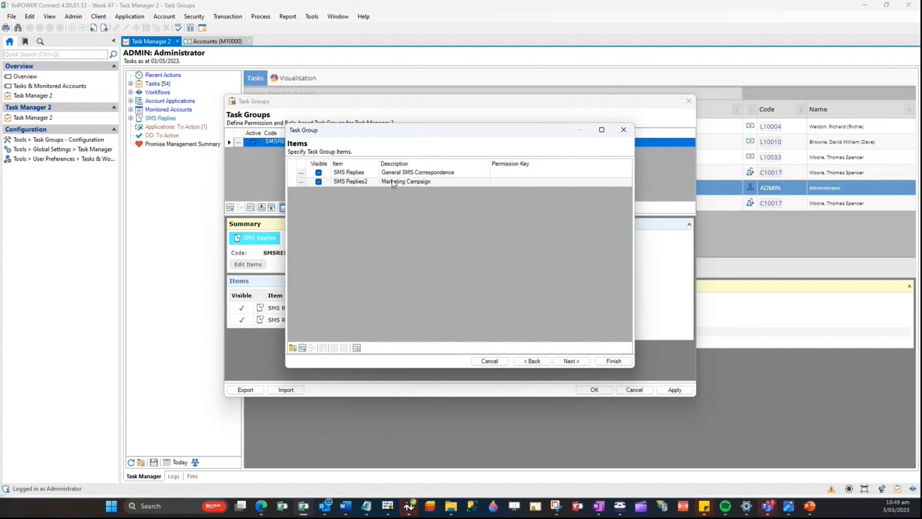
click(302, 182)
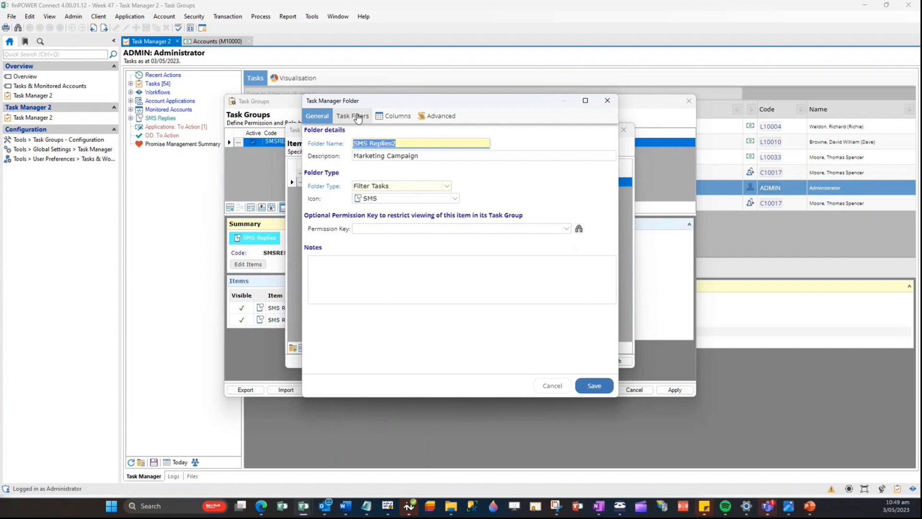
click(357, 117)
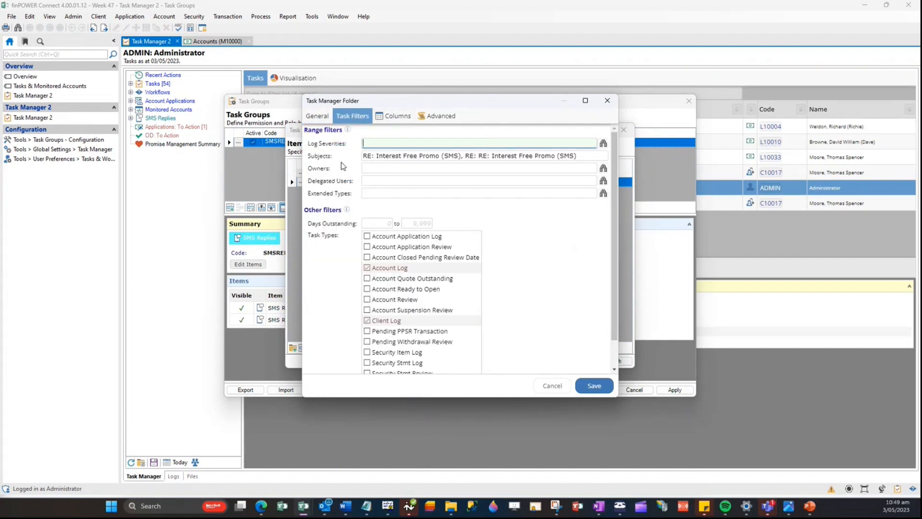
click(606, 387)
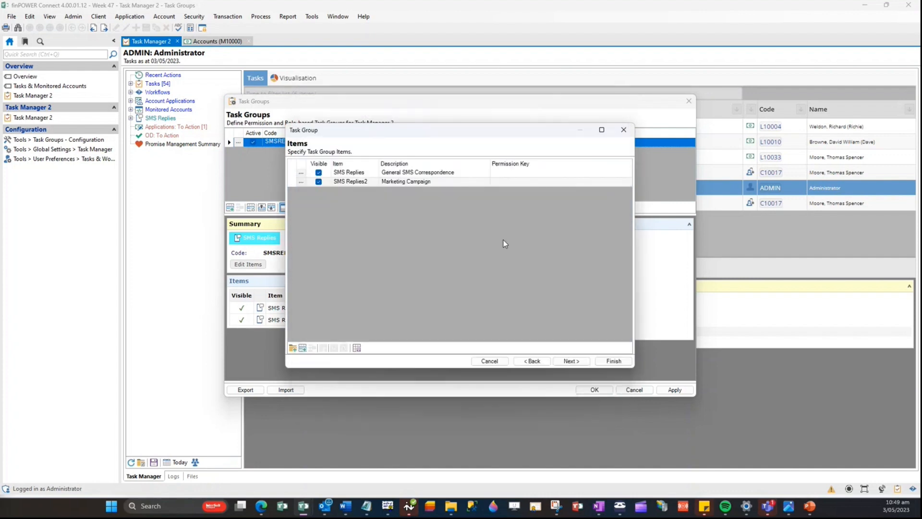
click(612, 361)
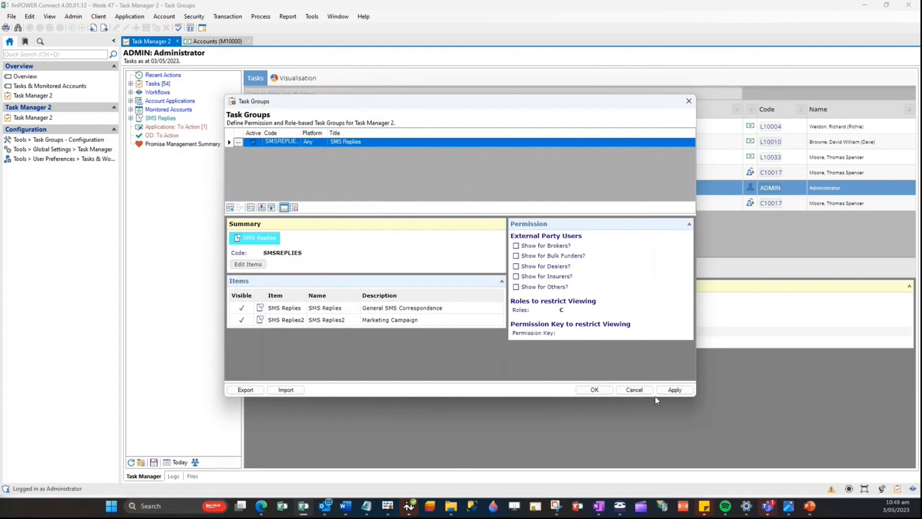
click(591, 390)
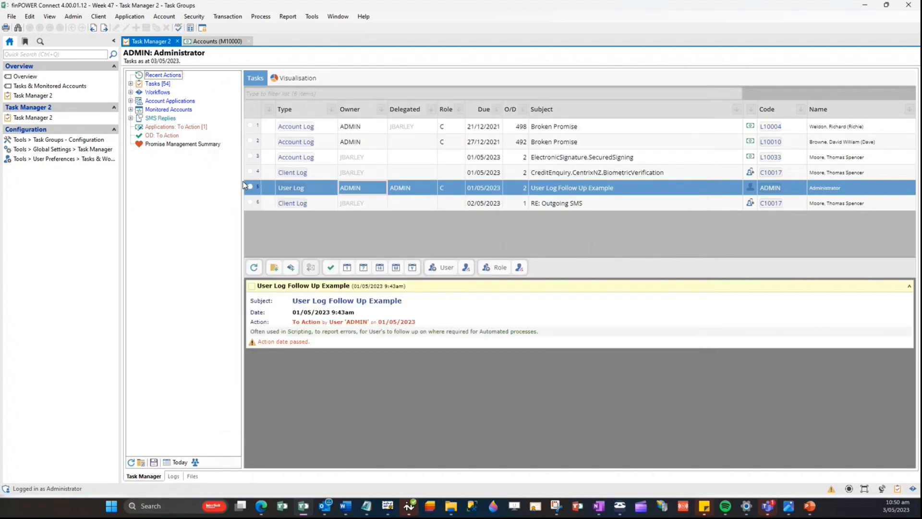
- Expand SMS Replies in the Task Manager tree and read the tasks in the General SMS Correspondence folder
click(130, 118)
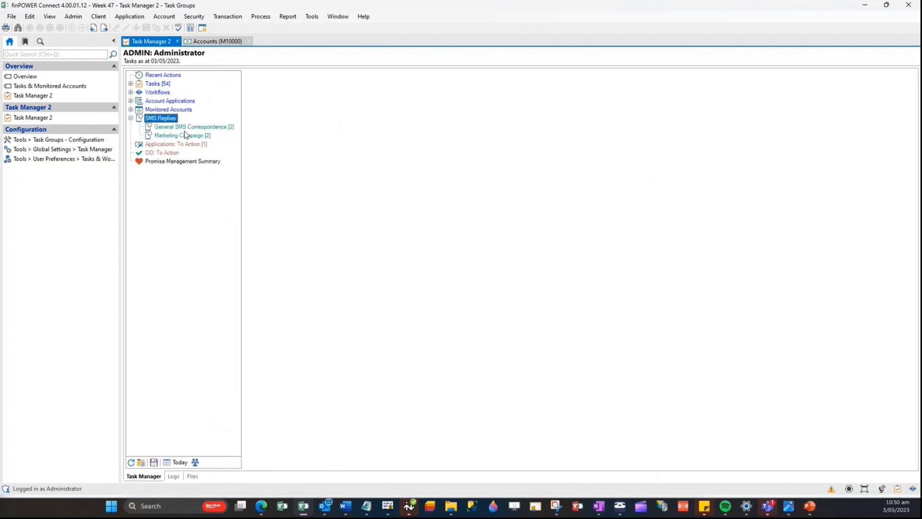
click(165, 128)
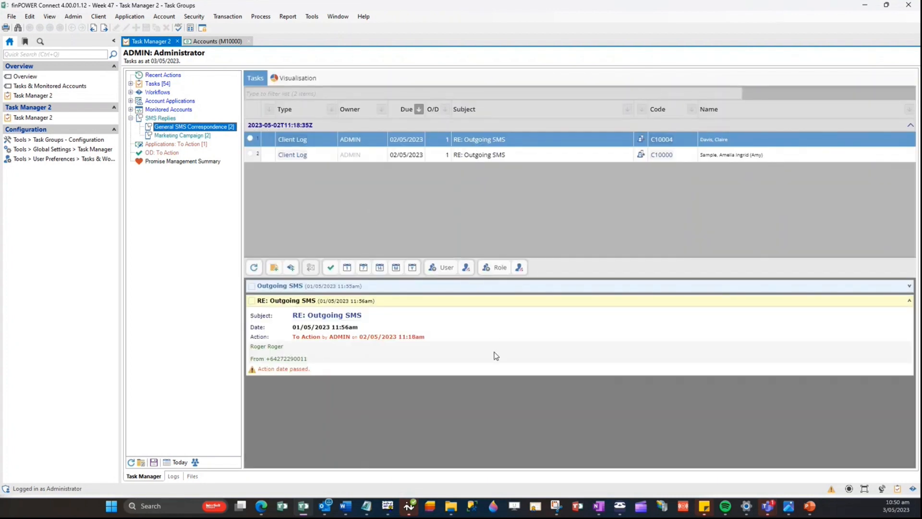
click(465, 160)
click(466, 140)
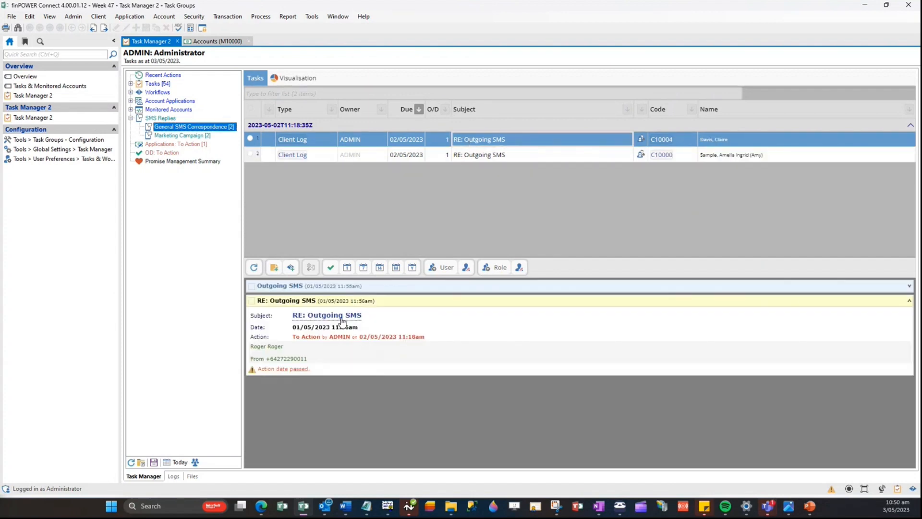
- Read the Interest Free Promo reply tasks in the Marketing Campaign folder
click(189, 136)
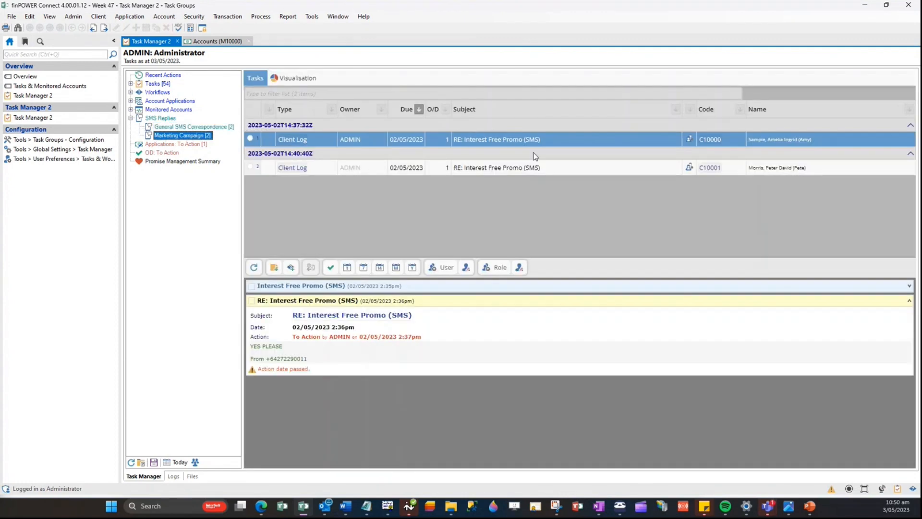
click(490, 168)
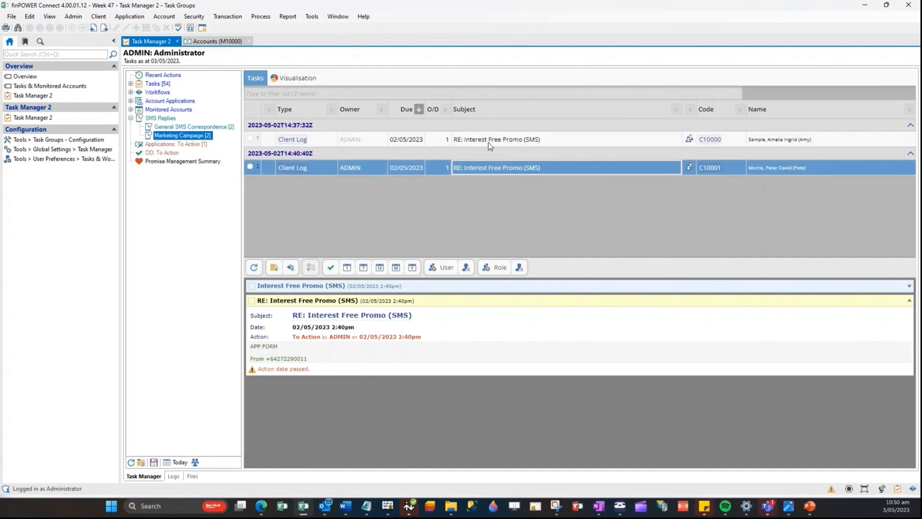
click(489, 144)
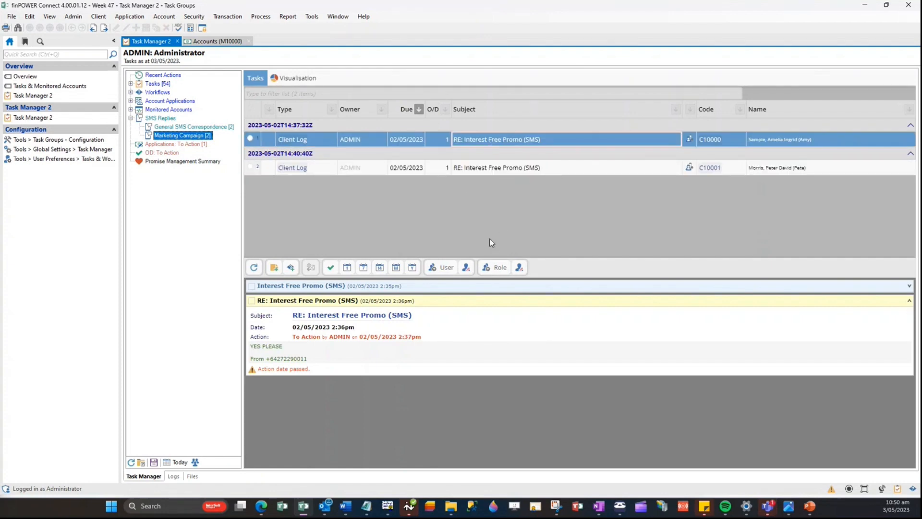
- Reopen the Task Groups configuration and view the blank new task group form without creating a group
key(alt+Tab)
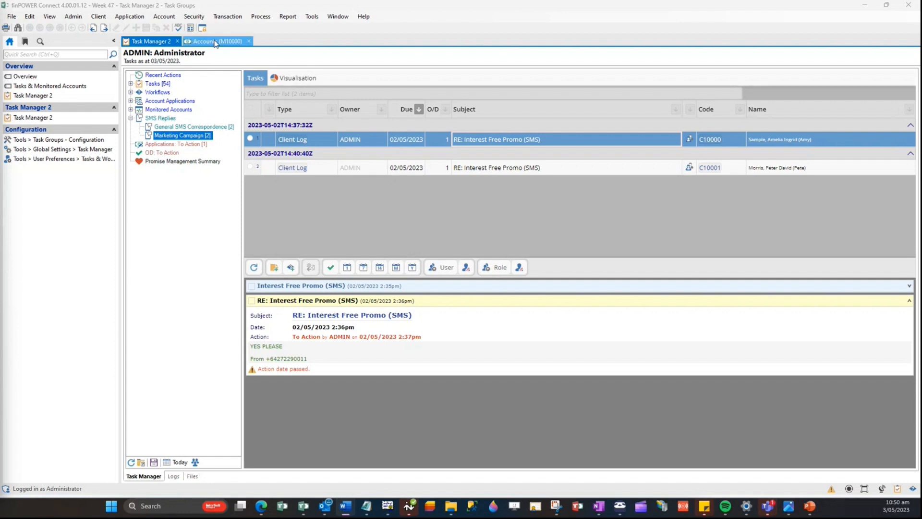
click(36, 139)
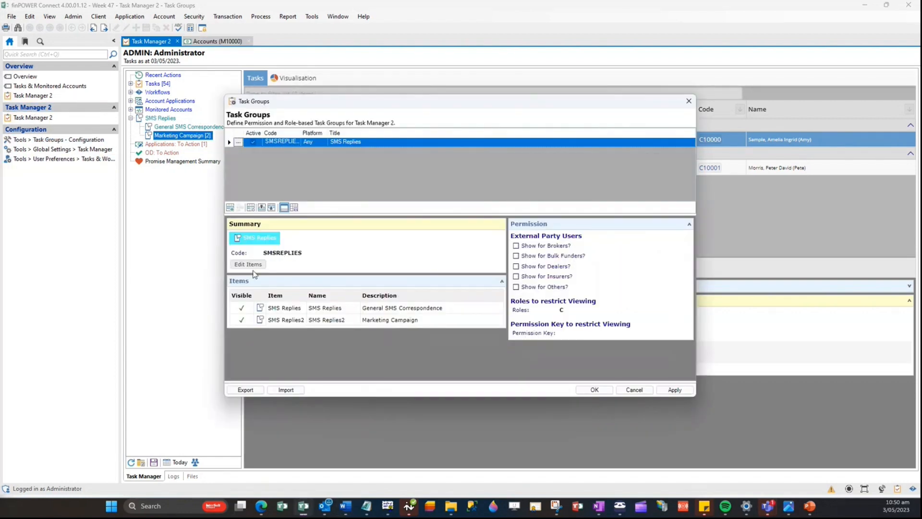
click(232, 209)
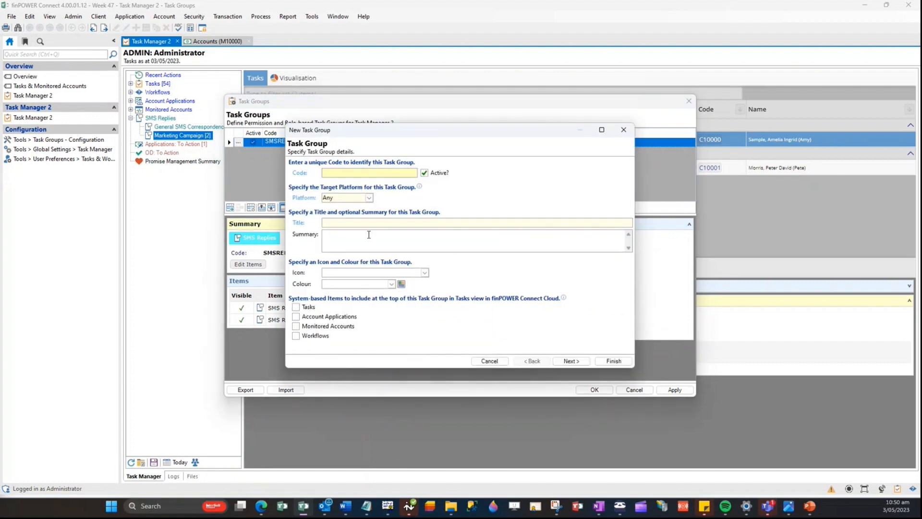
click(489, 360)
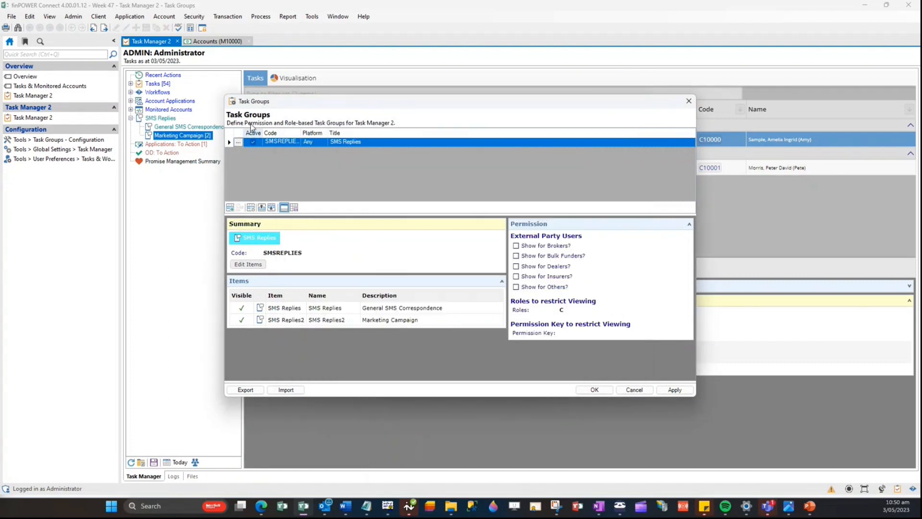
- Try the HTML Widget folder type on the SMS Replies group's Marketing Campaign item, then discard the change and close the Task Groups configuration
click(238, 143)
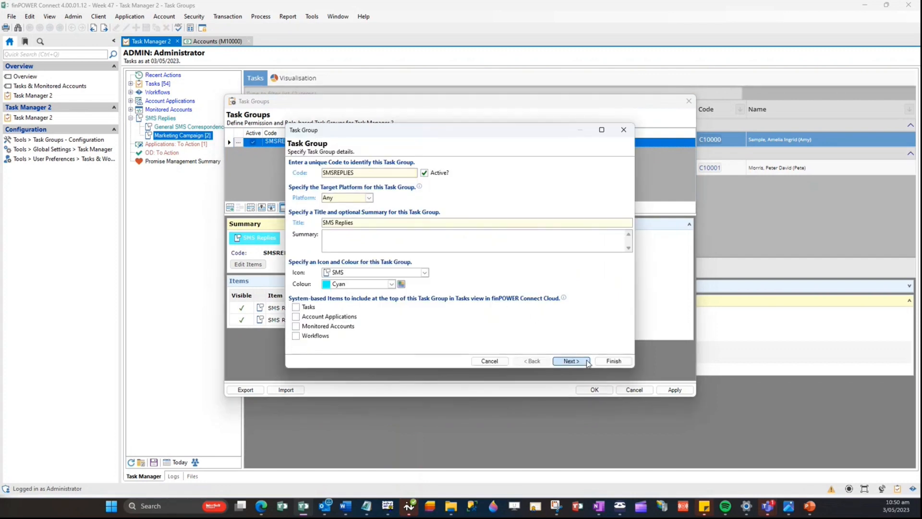
click(572, 361)
click(301, 181)
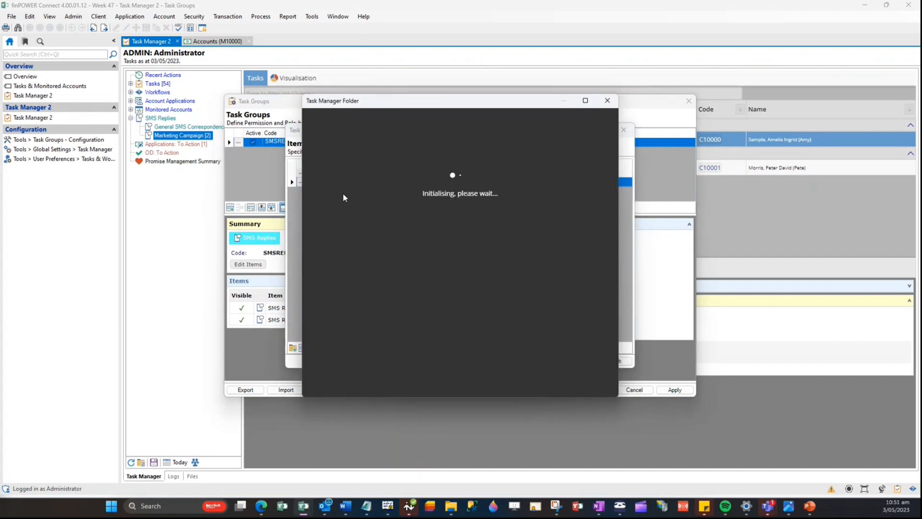
click(444, 187)
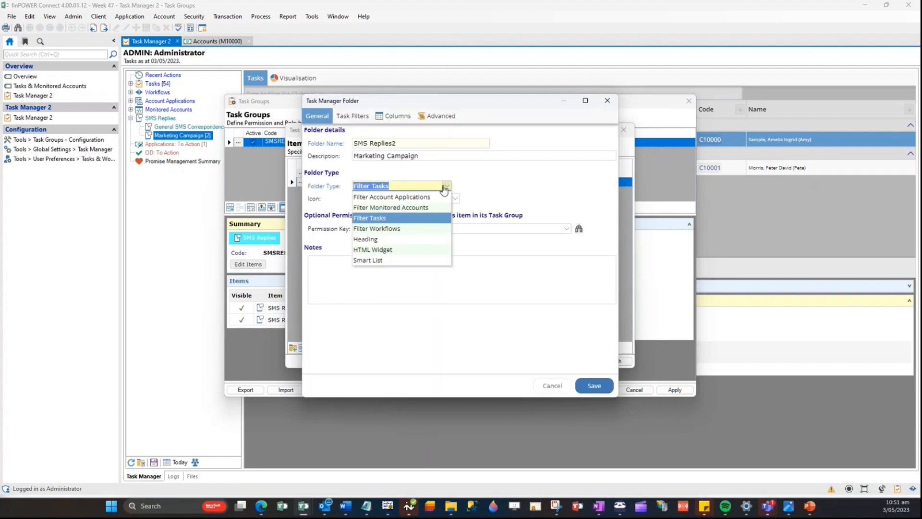
click(370, 250)
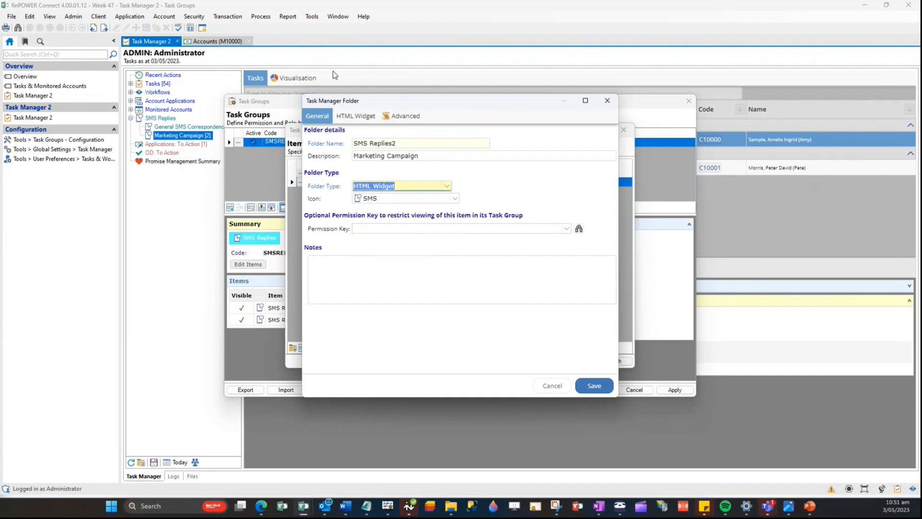
click(552, 385)
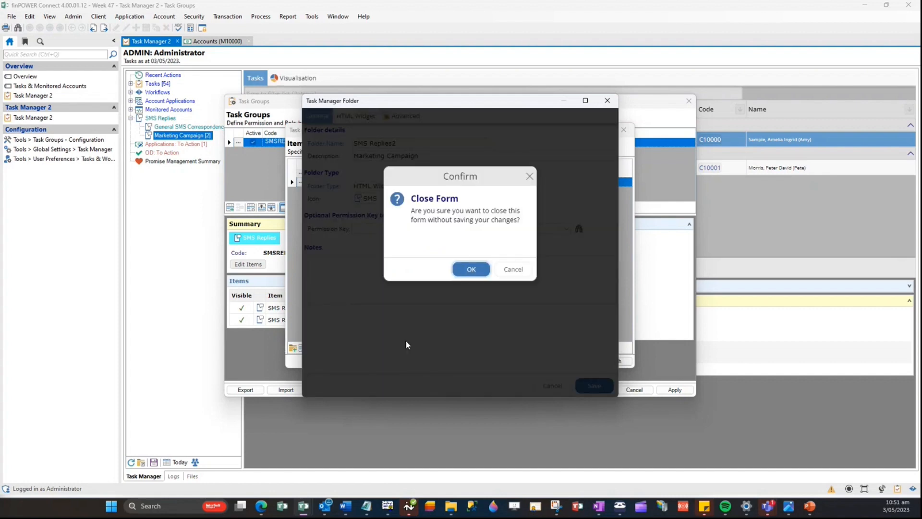
click(475, 270)
click(489, 360)
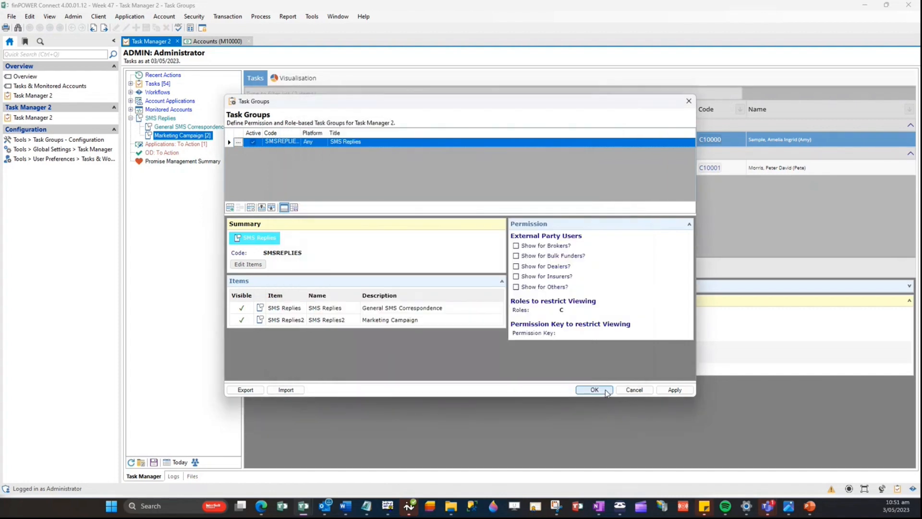
click(594, 389)
- View the Promise Management Summary for the This Month period
click(173, 162)
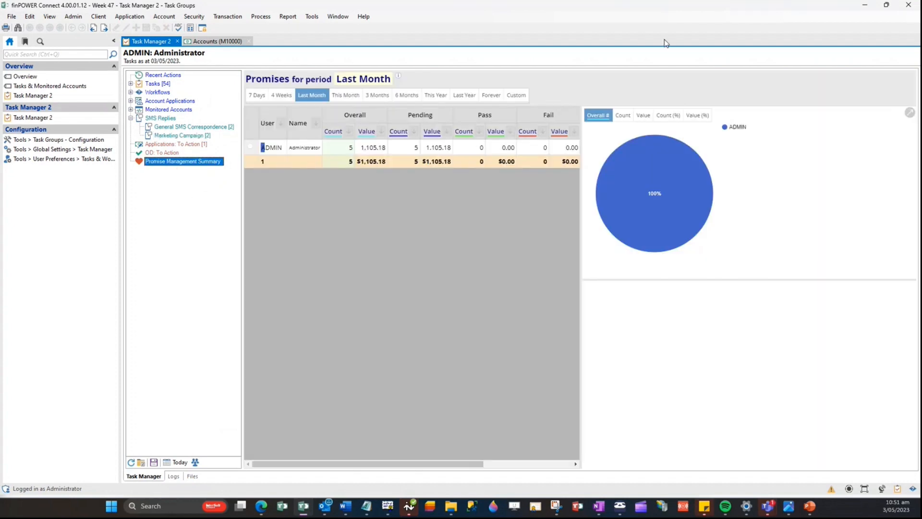
click(346, 96)
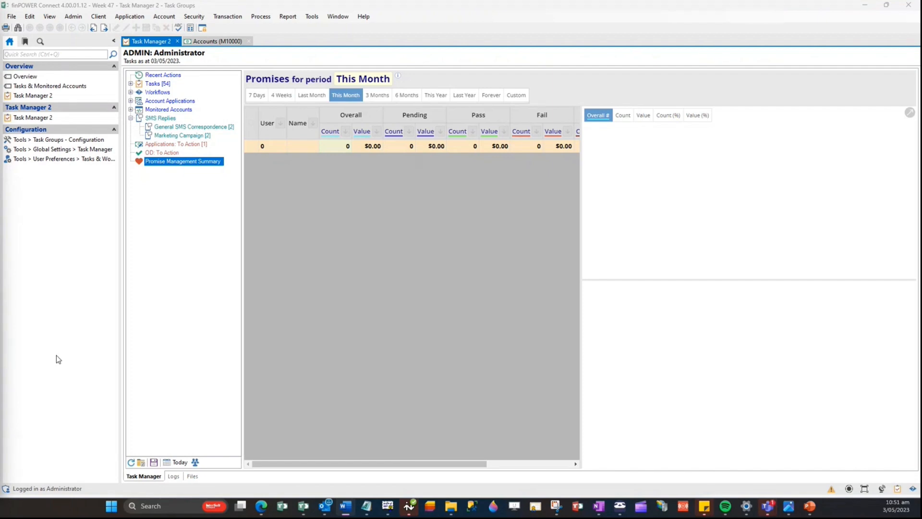
- Start adding a new folder to the Task Manager tree and maximise its form
right_click(166, 224)
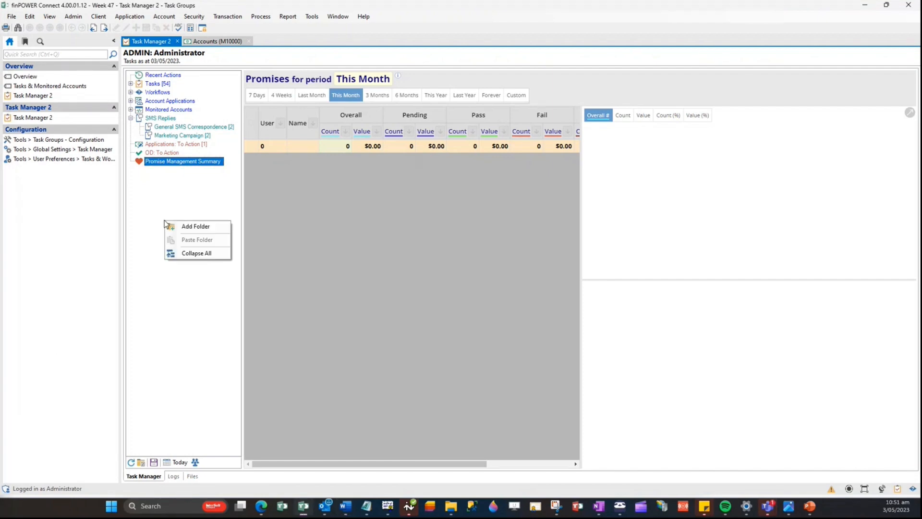
click(190, 230)
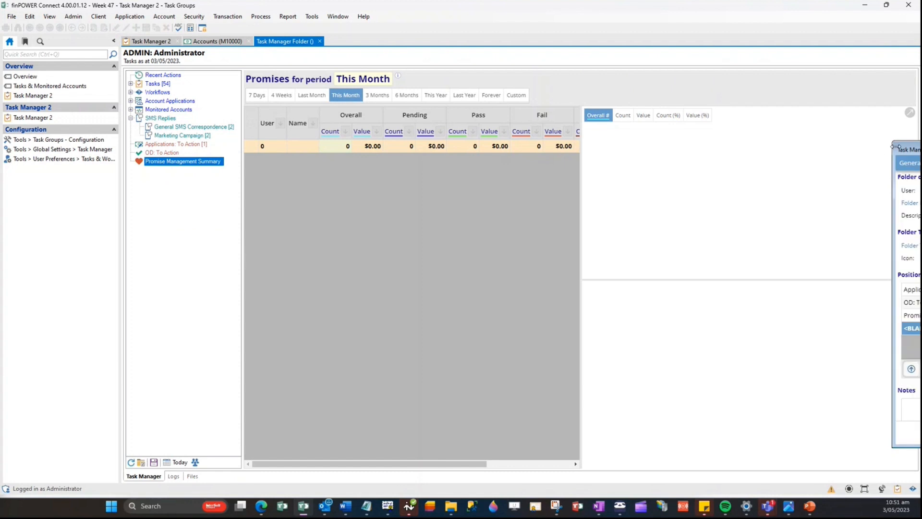
drag(896, 147, 197, 176)
drag(424, 151, 370, 143)
double_click(366, 143)
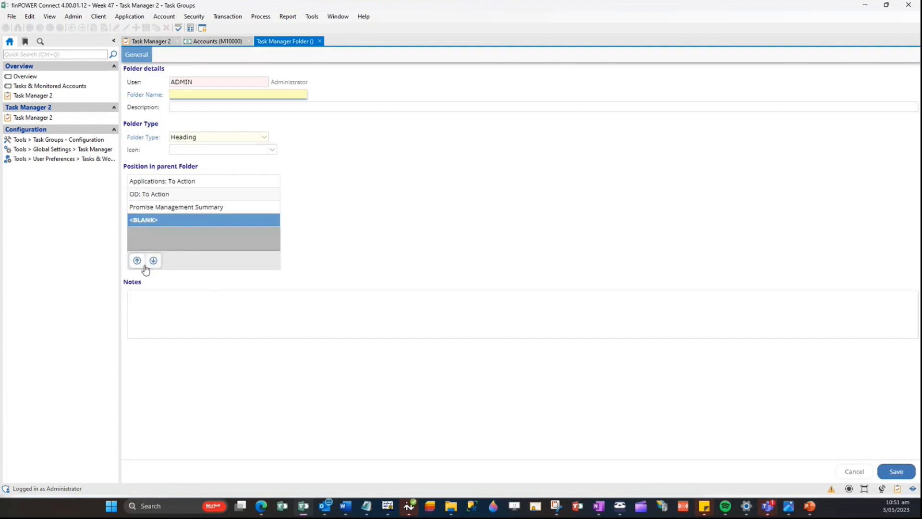
- Try positioning the blank new folder above Promise Management Summary, then discard the folder without saving
click(171, 208)
click(170, 193)
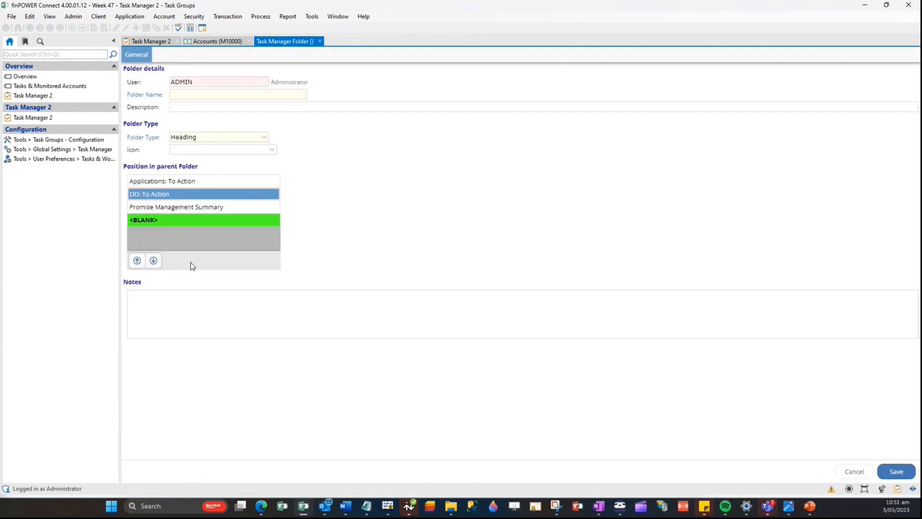
click(169, 220)
click(178, 207)
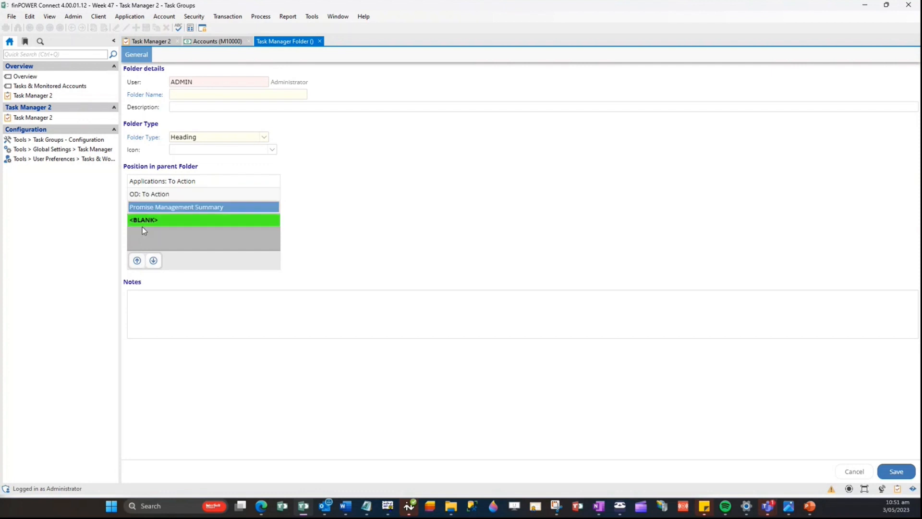
click(137, 260)
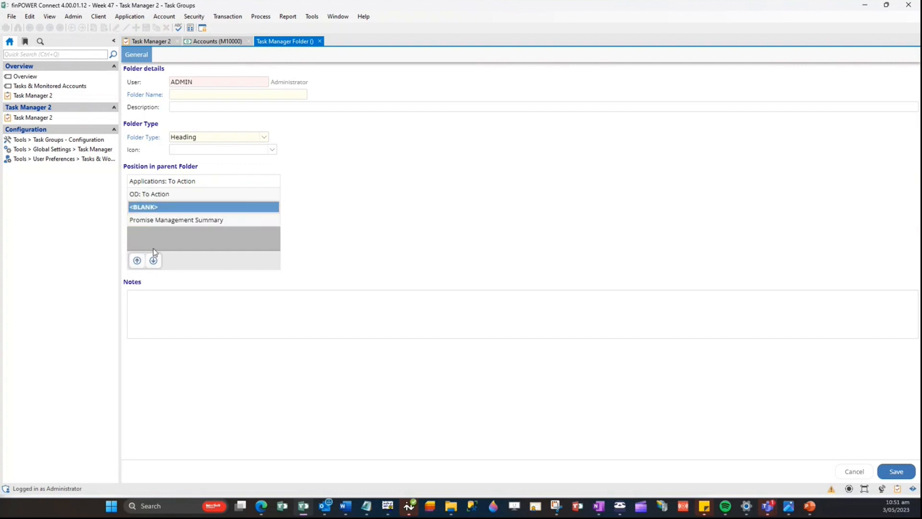
click(853, 471)
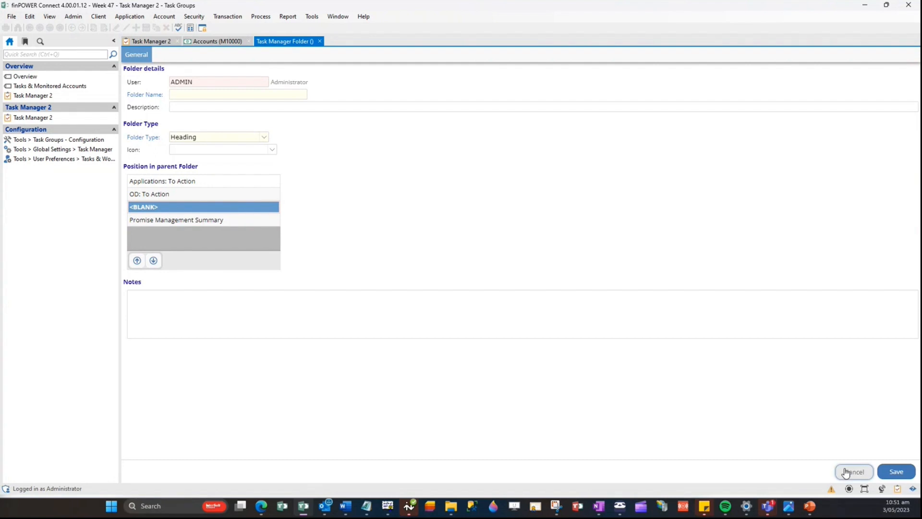
click(544, 258)
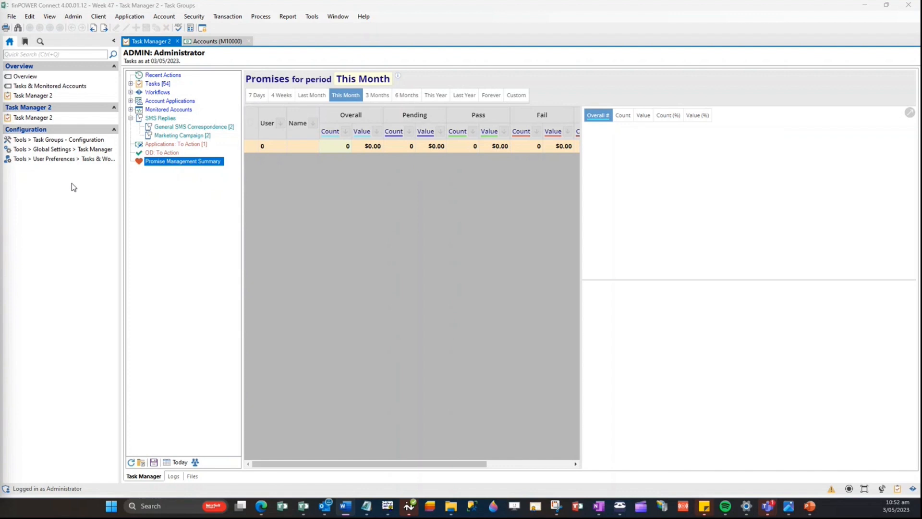
- Review the Task Groups configuration with its export and import options, then close it without changes
click(59, 139)
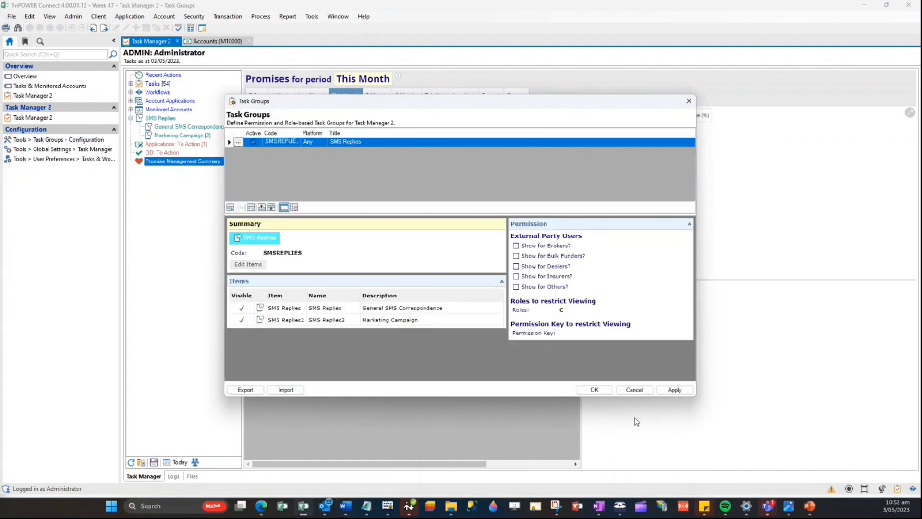
click(634, 390)
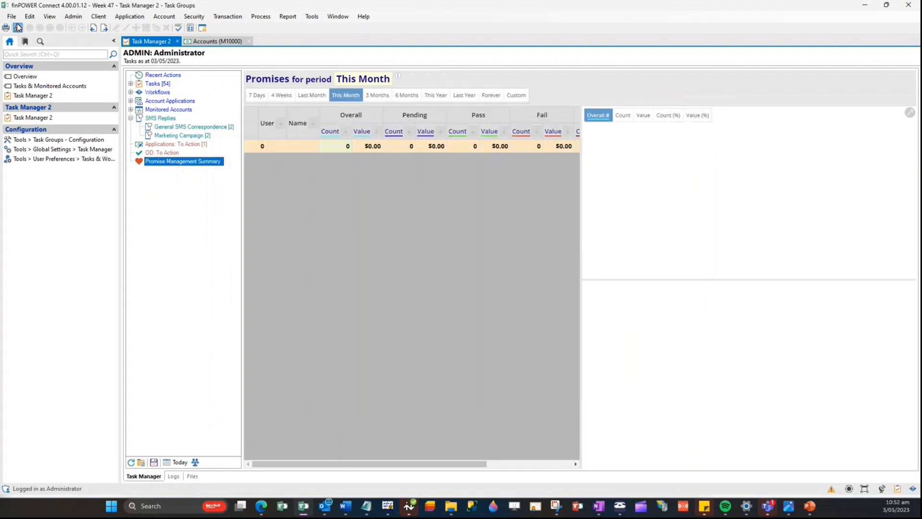
- Set up a Standard (XML) information export named fdsfs with Task Groups included, then cancel it
click(12, 16)
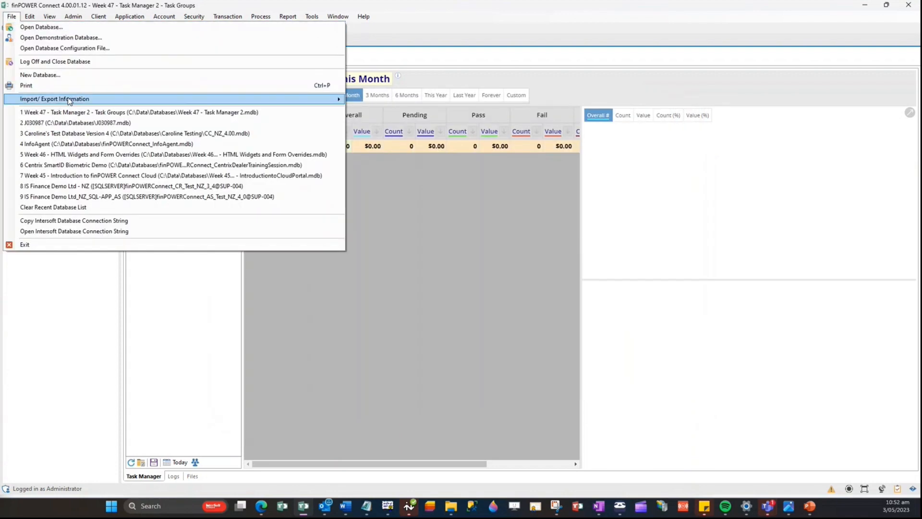
click(353, 102)
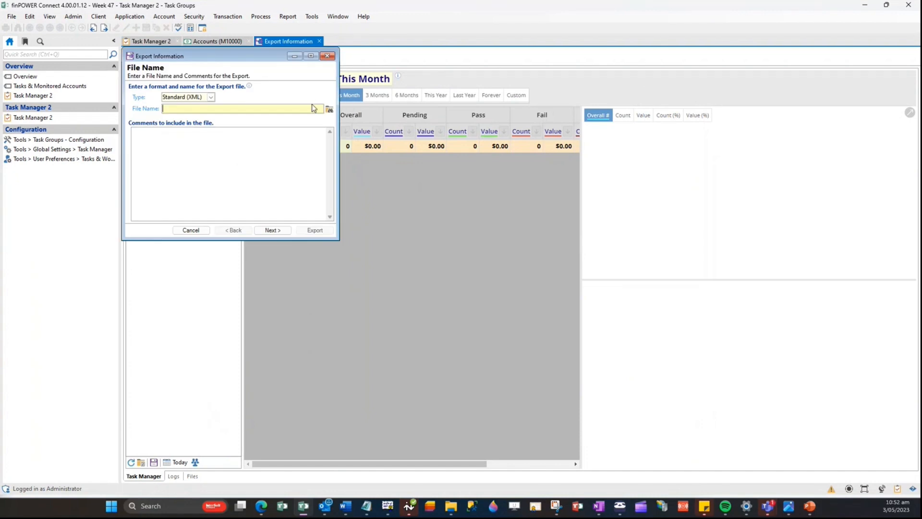
text(fdsfs)
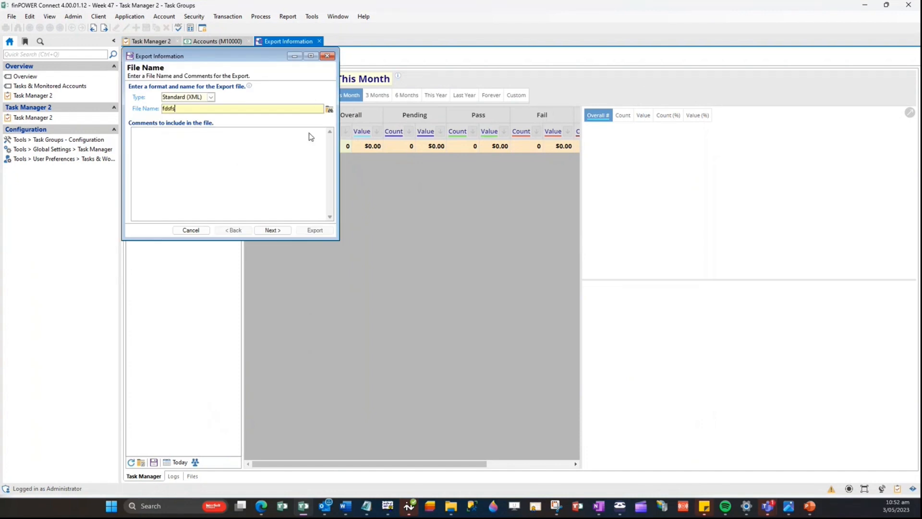
click(281, 231)
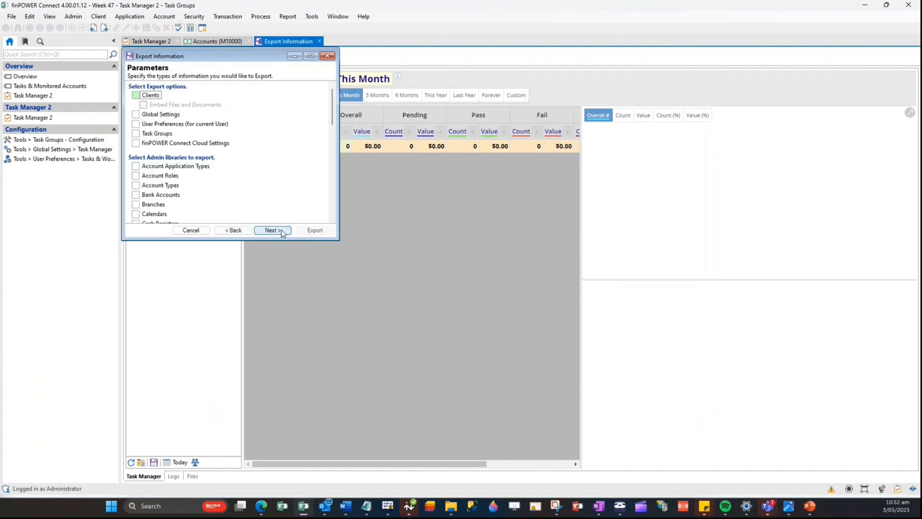
click(136, 134)
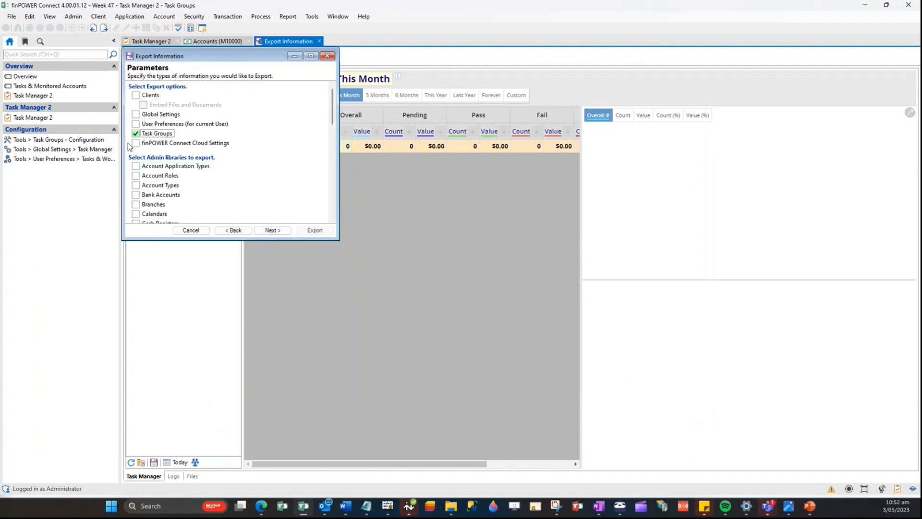
click(191, 230)
right_click(196, 234)
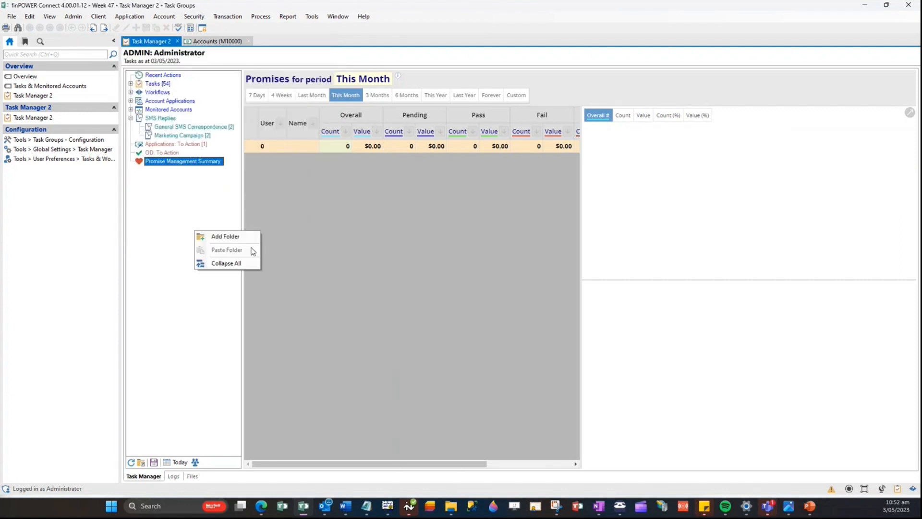
key(alt+Tab)
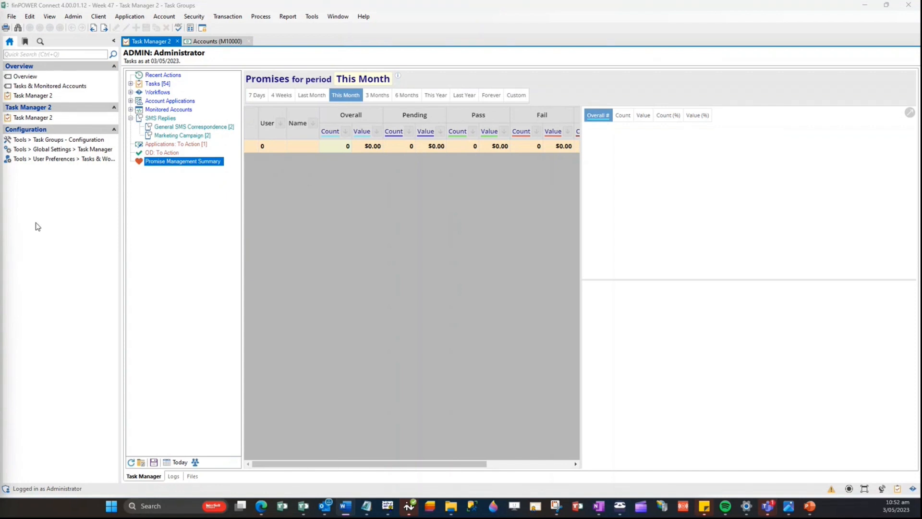
- Review the Task Manager 2 options and Folder Counts choices in the general Tasks & Workflows global settings, then close without changes
click(84, 152)
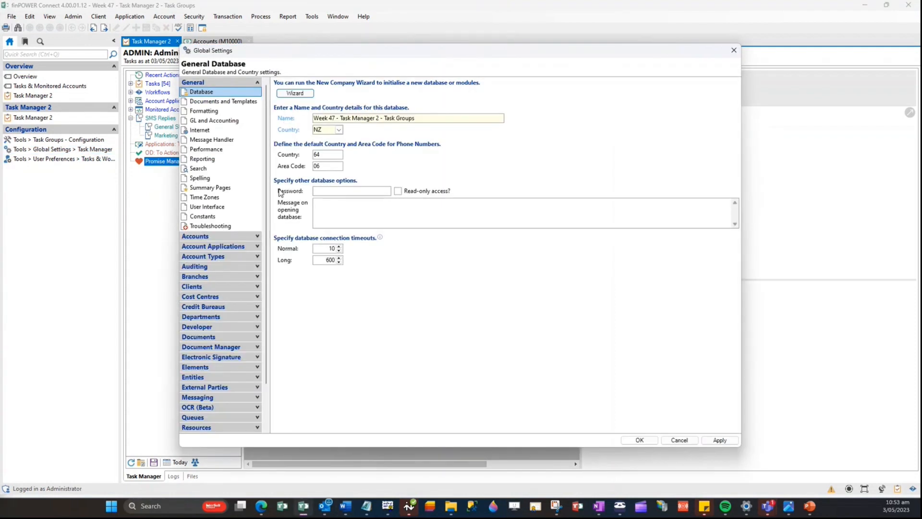
scroll(250, 264, down, 3)
click(238, 407)
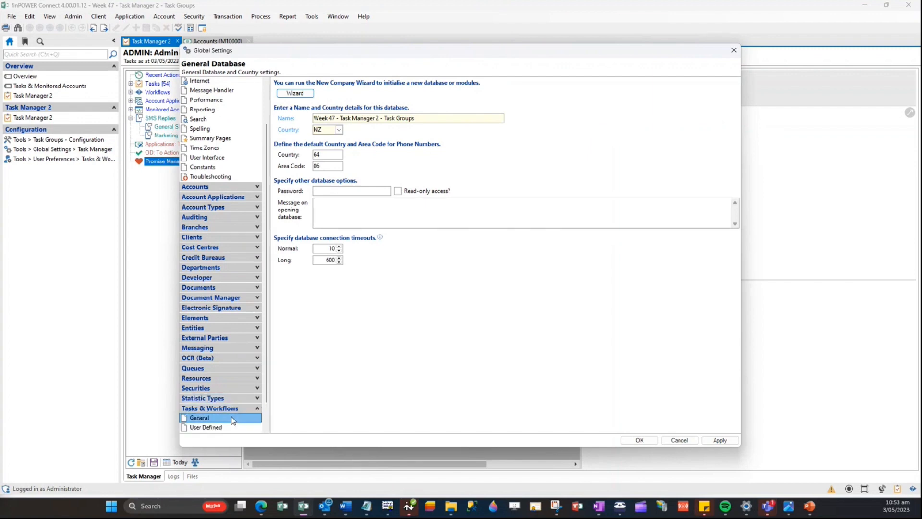
click(233, 418)
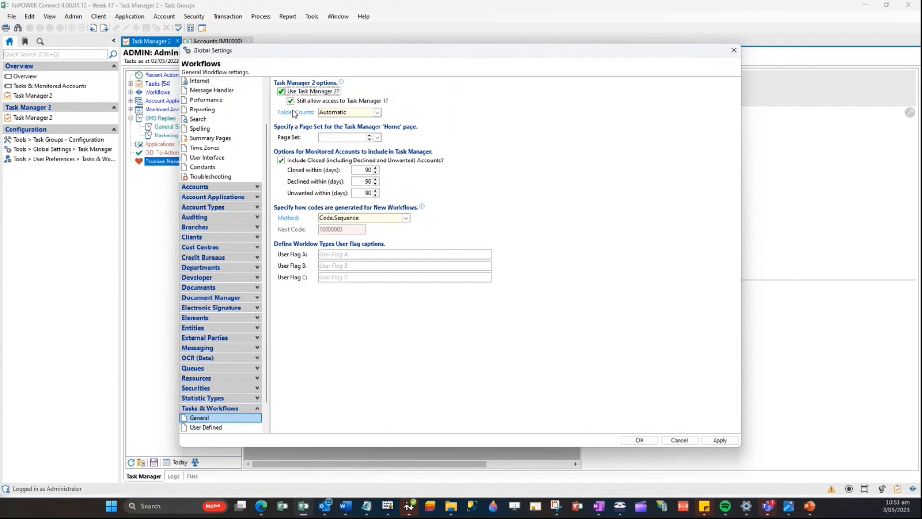
click(378, 112)
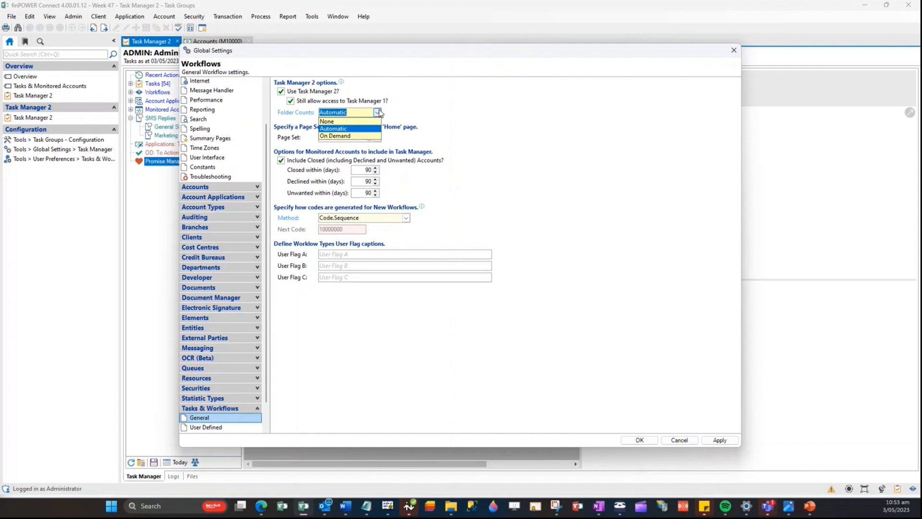
click(379, 113)
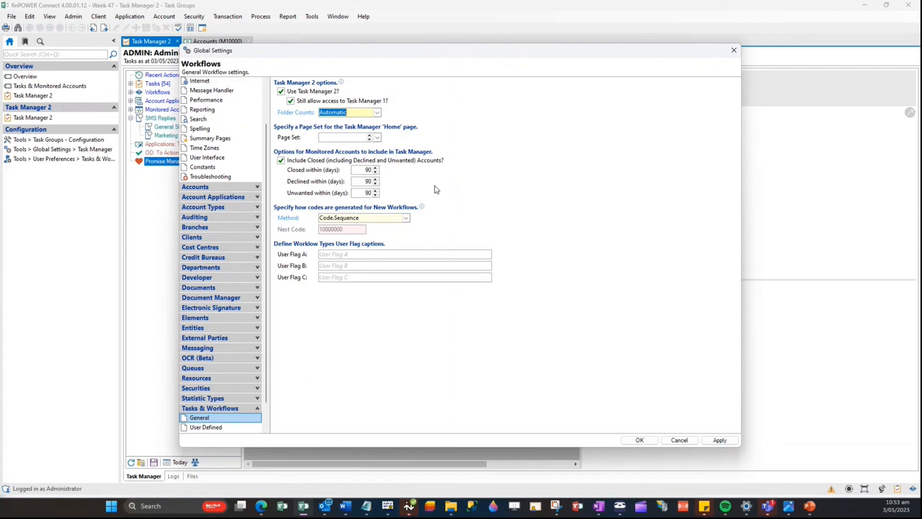
click(684, 440)
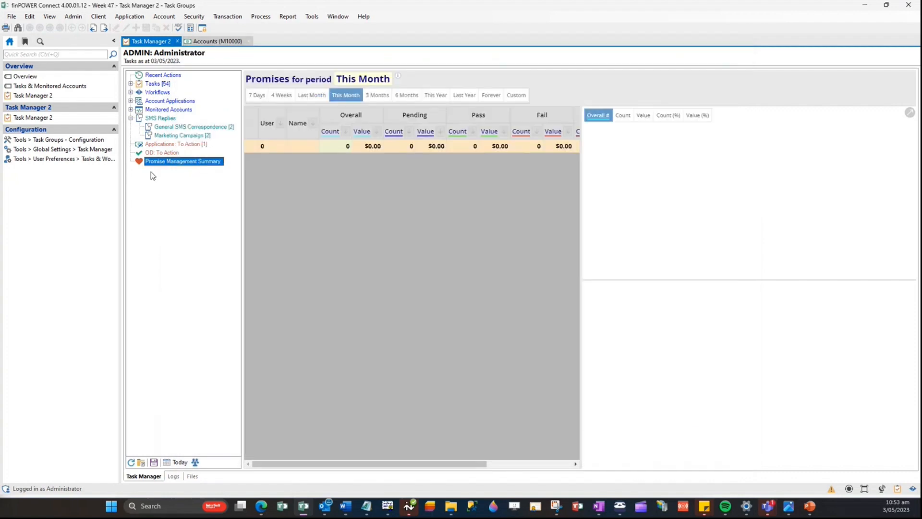
- Review the General and Sharing pages under Tasks & Workflows in the administrator's user preferences
click(65, 158)
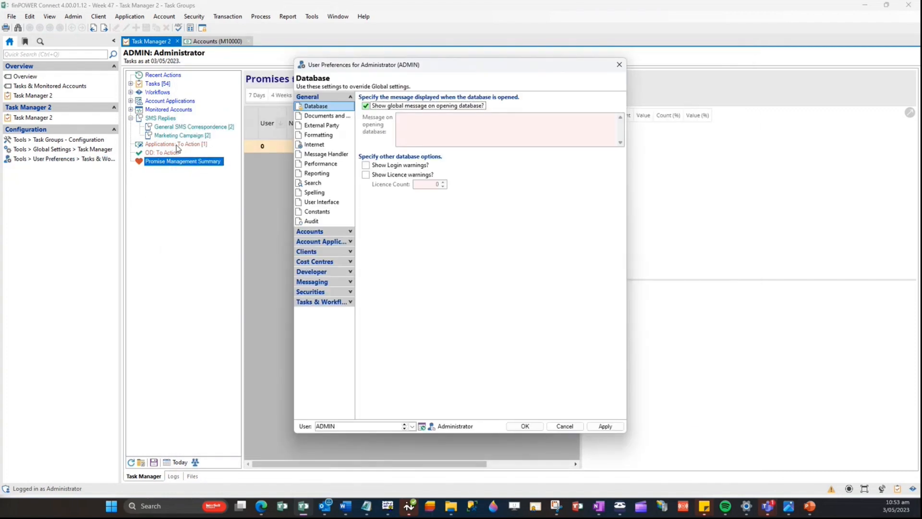
click(337, 302)
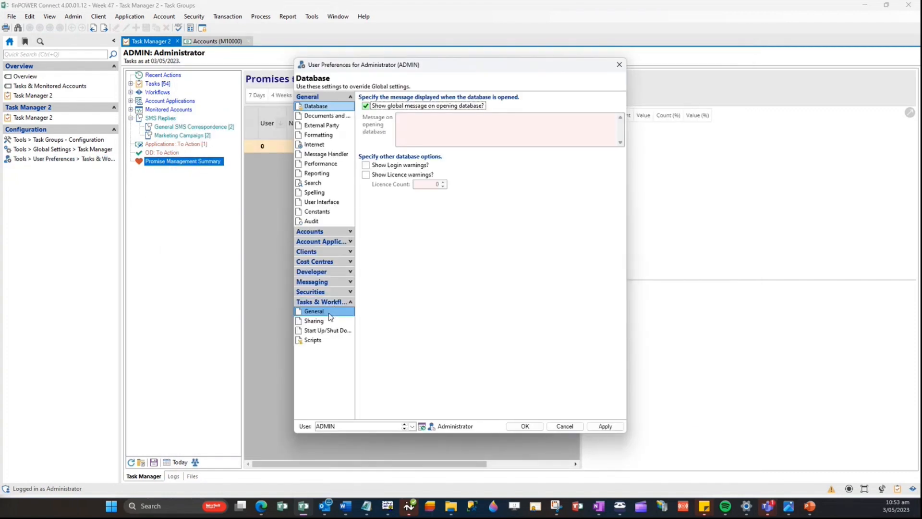
click(330, 313)
drag(452, 69, 383, 58)
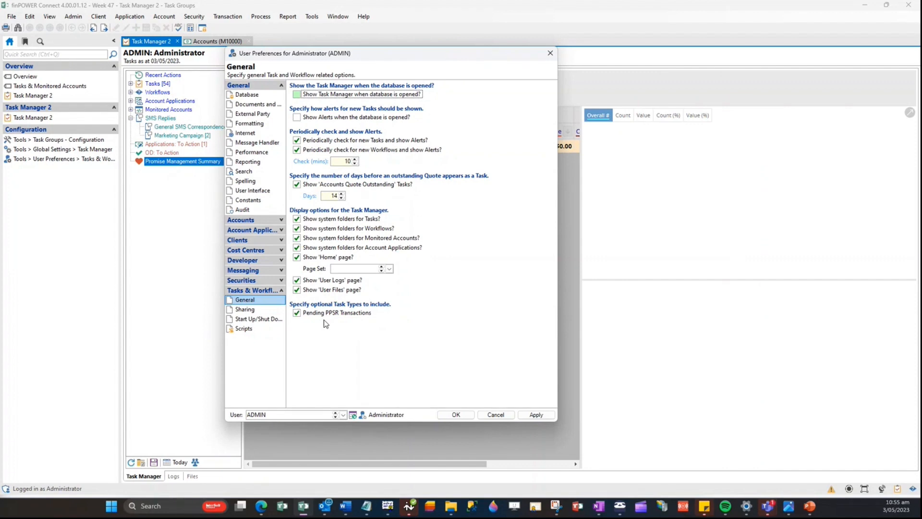
click(236, 310)
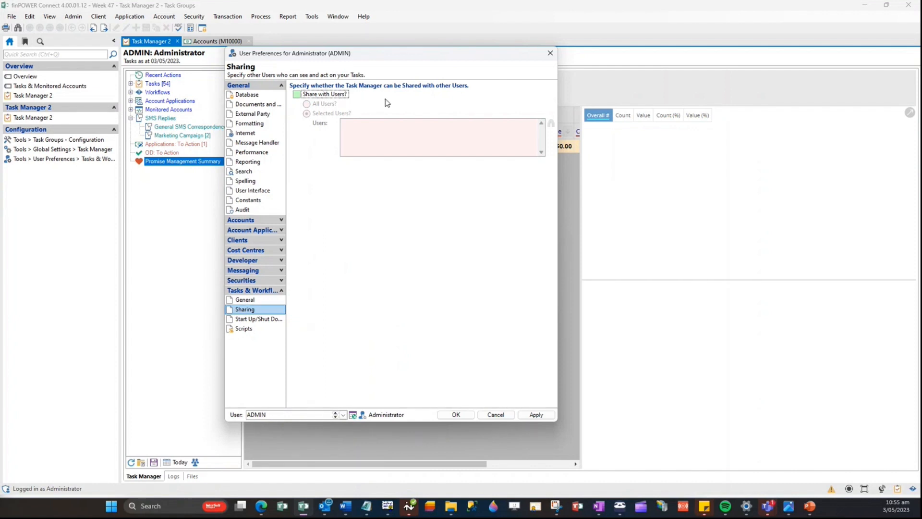
- Enable Task Manager sharing for the administrator with one selected user from the user lookup, and apply the change
click(309, 98)
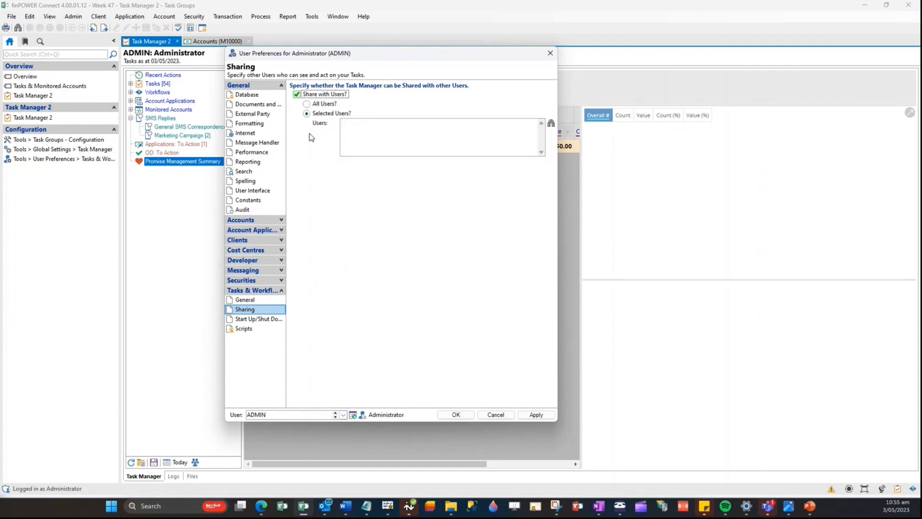
click(552, 123)
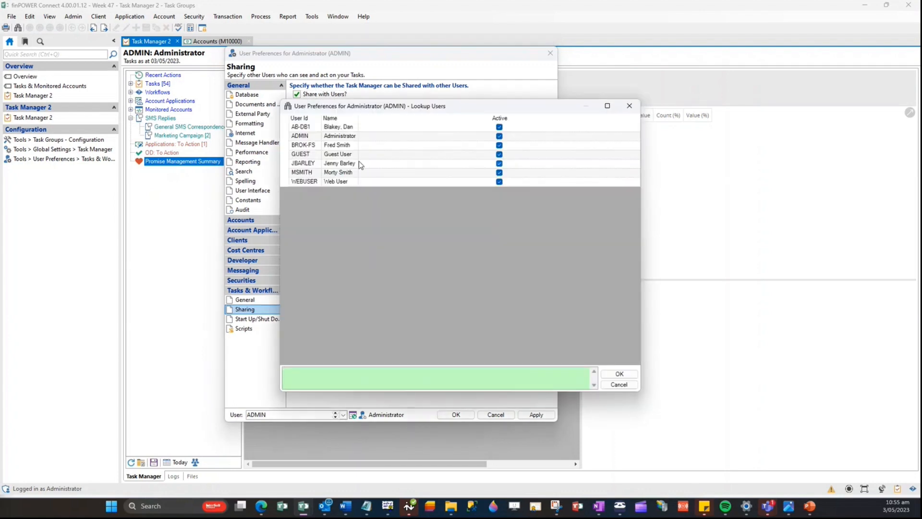
double_click(359, 163)
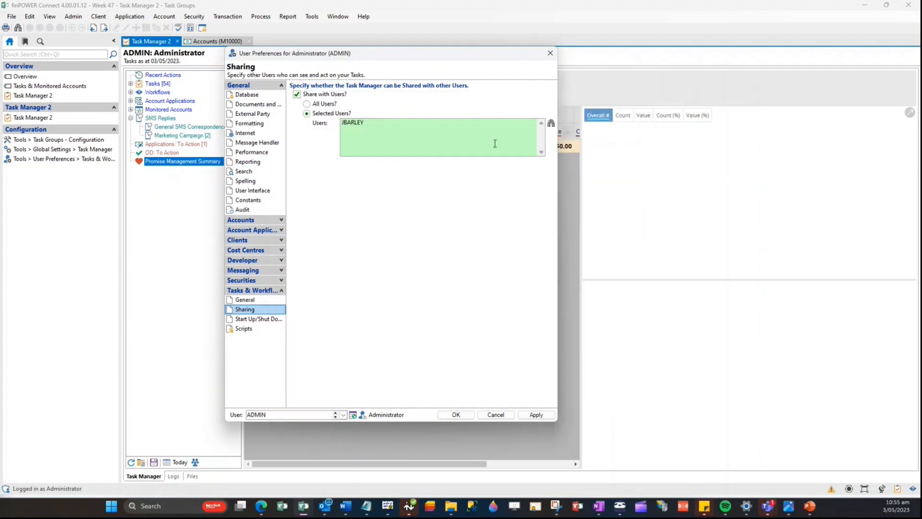
click(540, 414)
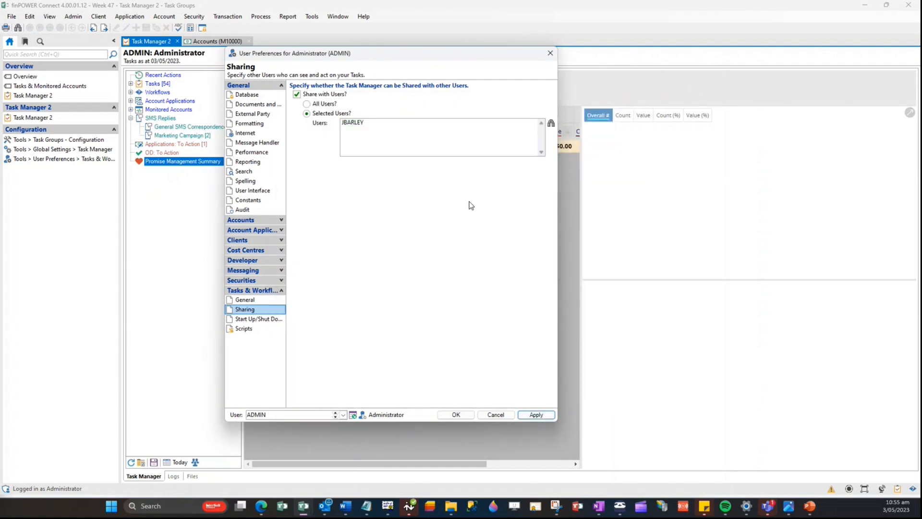
- Start copying user preferences from ADMIN, entering * to choose all users as the destination, and accept the list of users
click(276, 320)
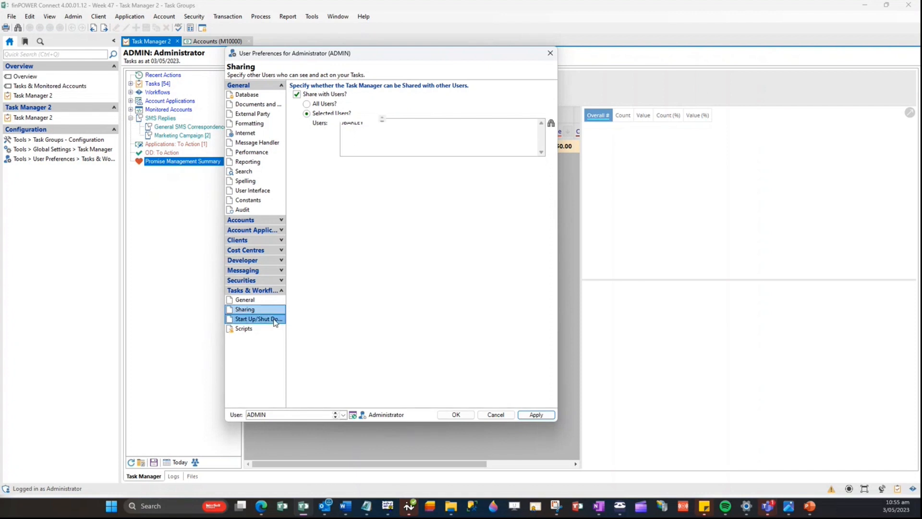
click(245, 300)
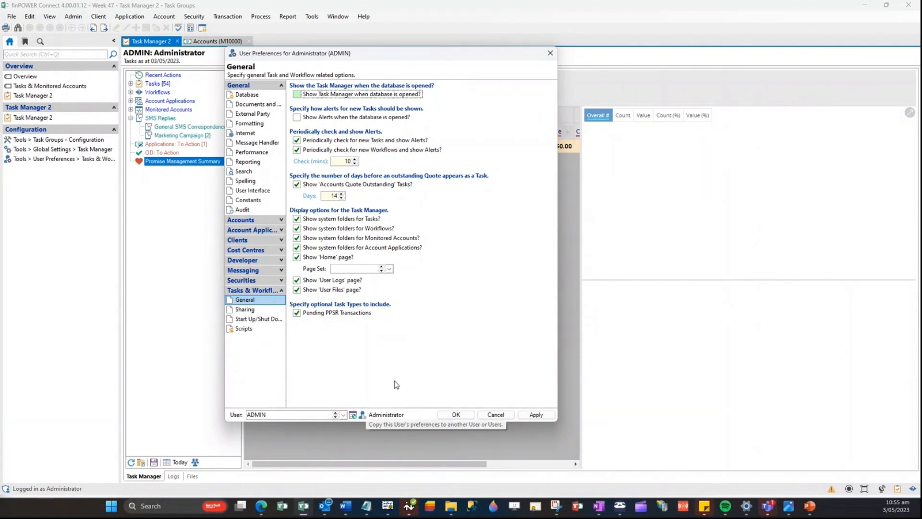
click(362, 415)
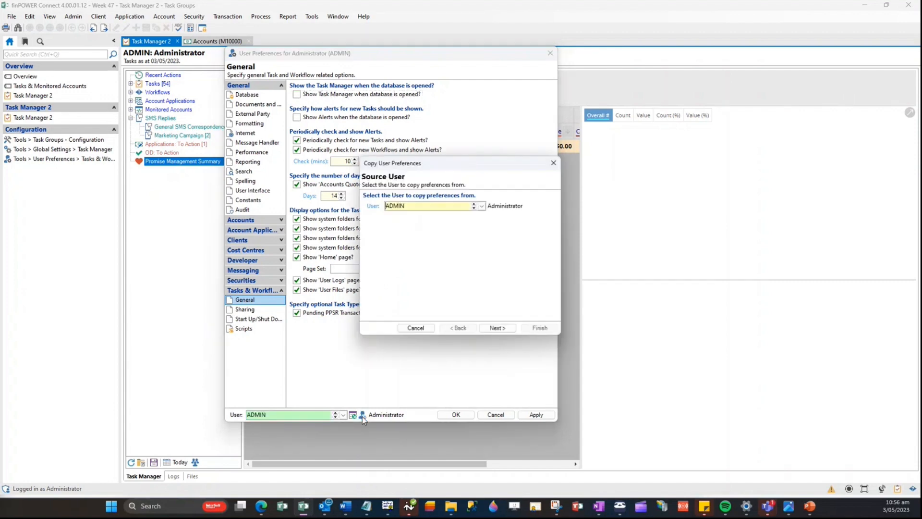
click(496, 328)
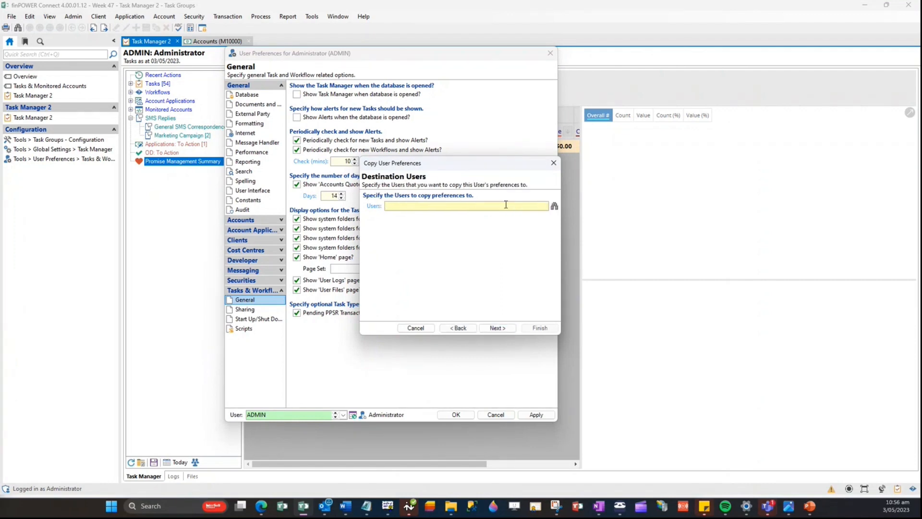
text(*)
click(554, 206)
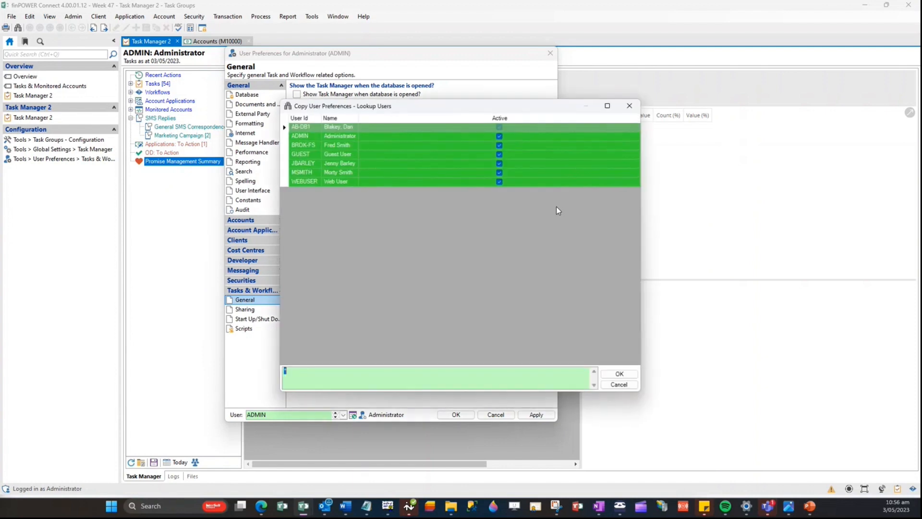
click(619, 374)
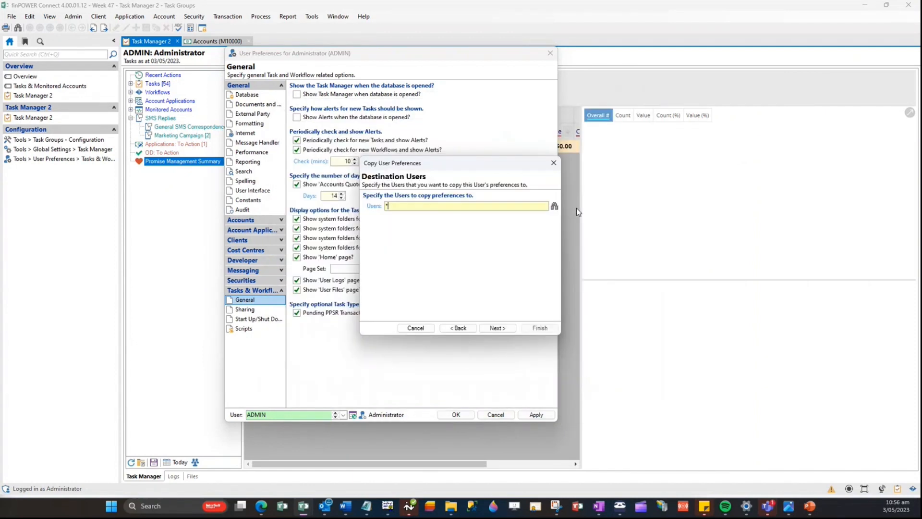
click(497, 327)
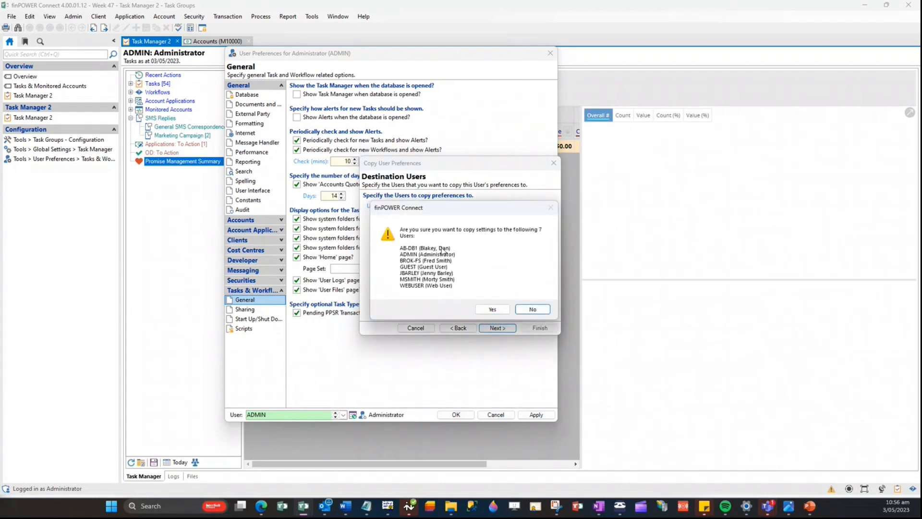
click(489, 309)
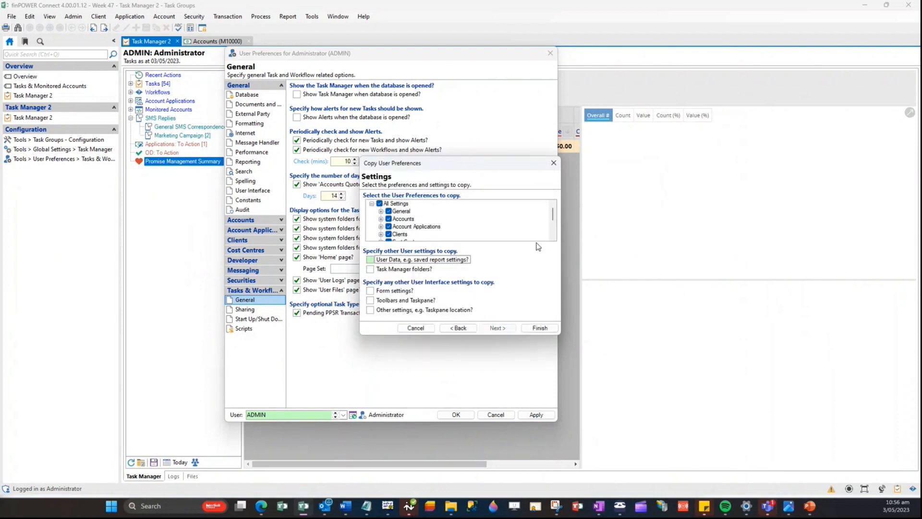
- Include Task Manager folders, exclude all user preference settings, and complete the copy to the chosen users
click(370, 269)
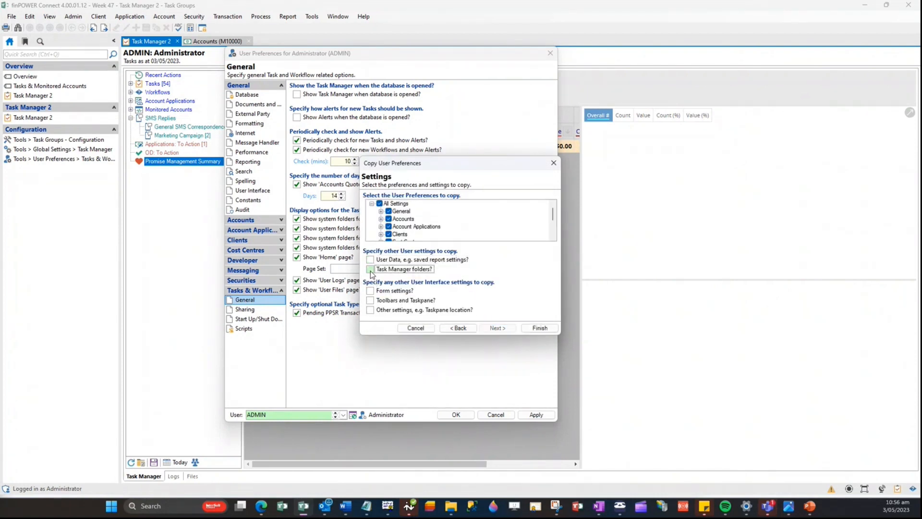
click(379, 203)
scroll(404, 204, down, 2)
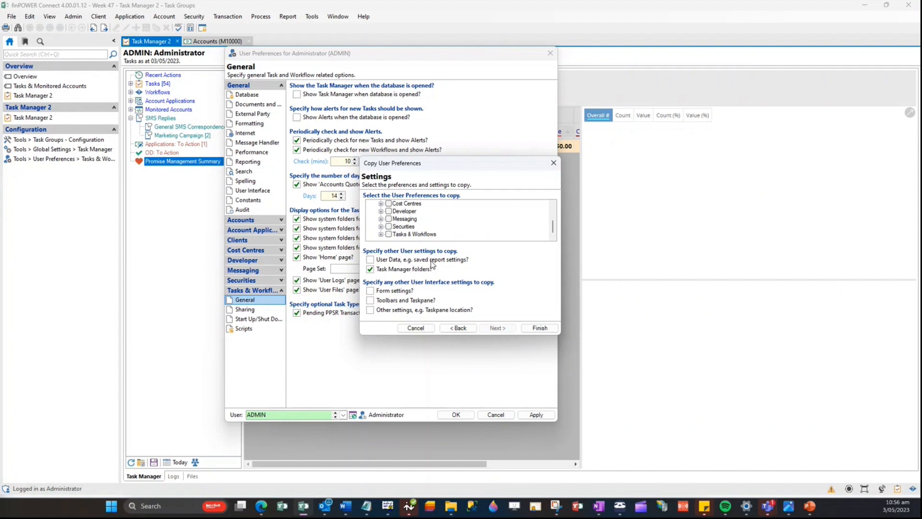
click(536, 332)
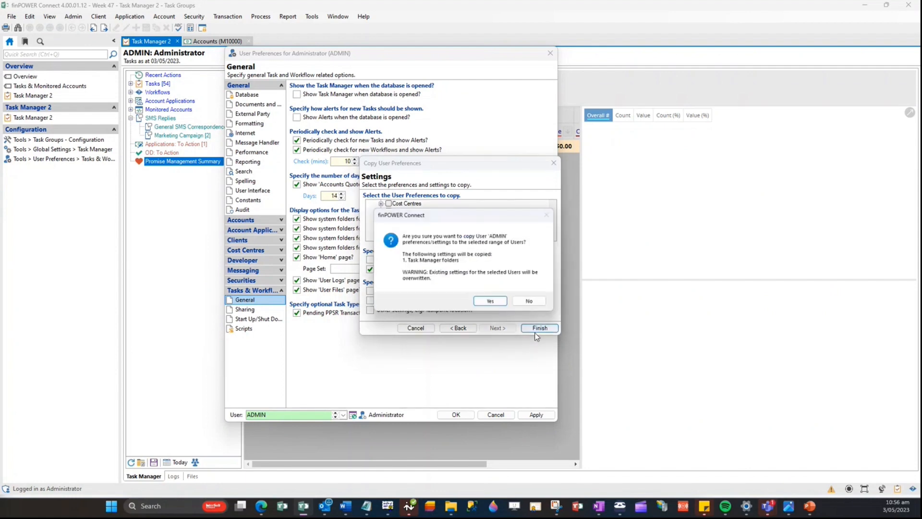
click(499, 301)
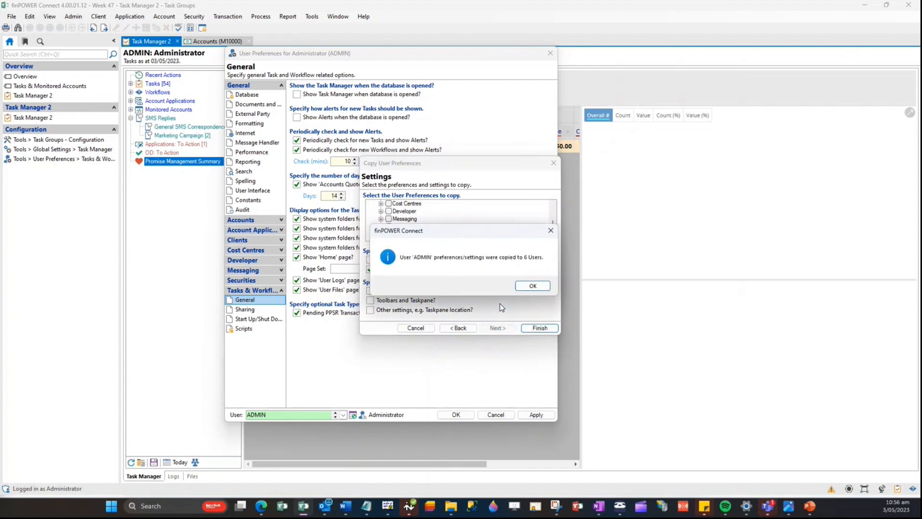
click(528, 287)
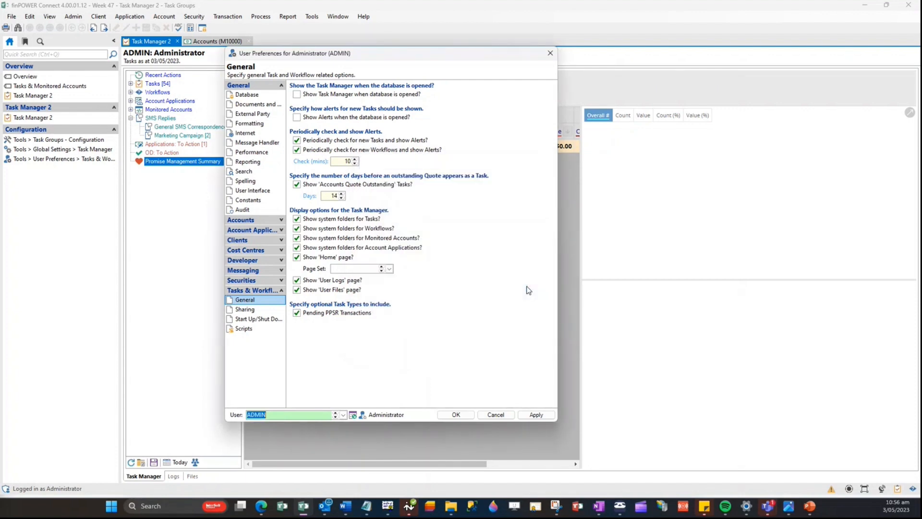